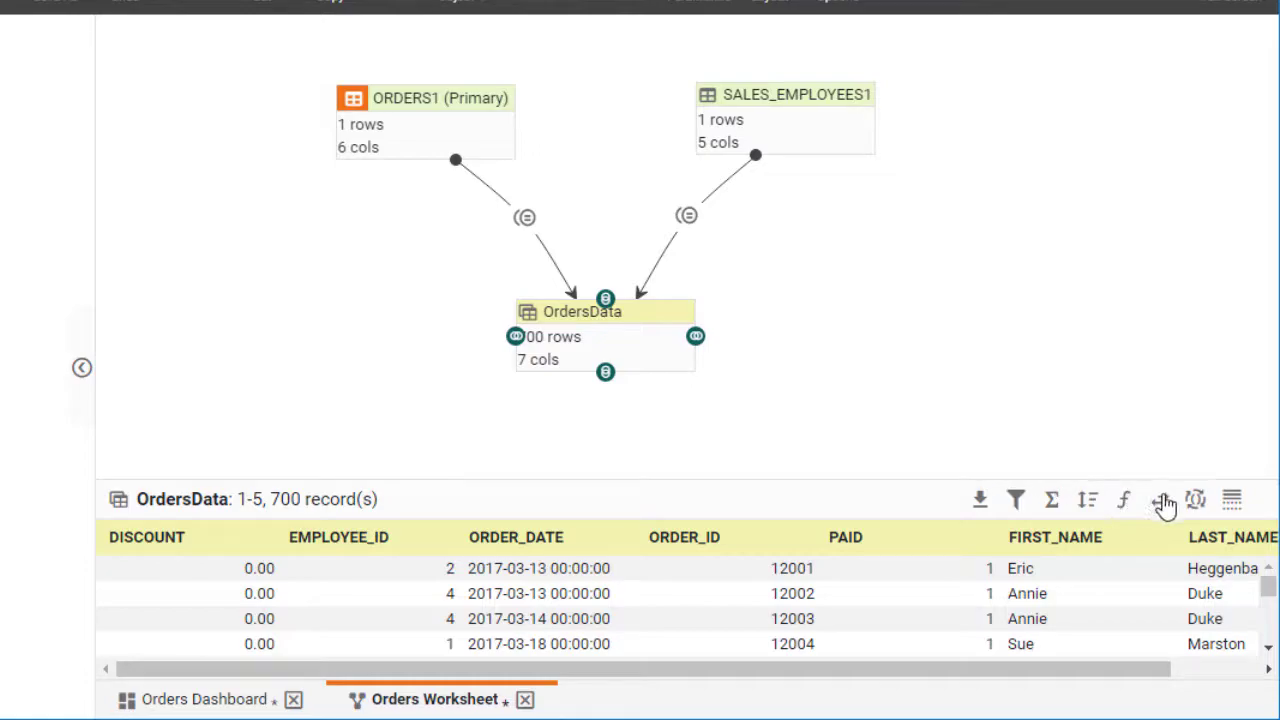
Check the OrdersData table's hidden columns in Meta Data View and return it to Live Data View.
click(1196, 500)
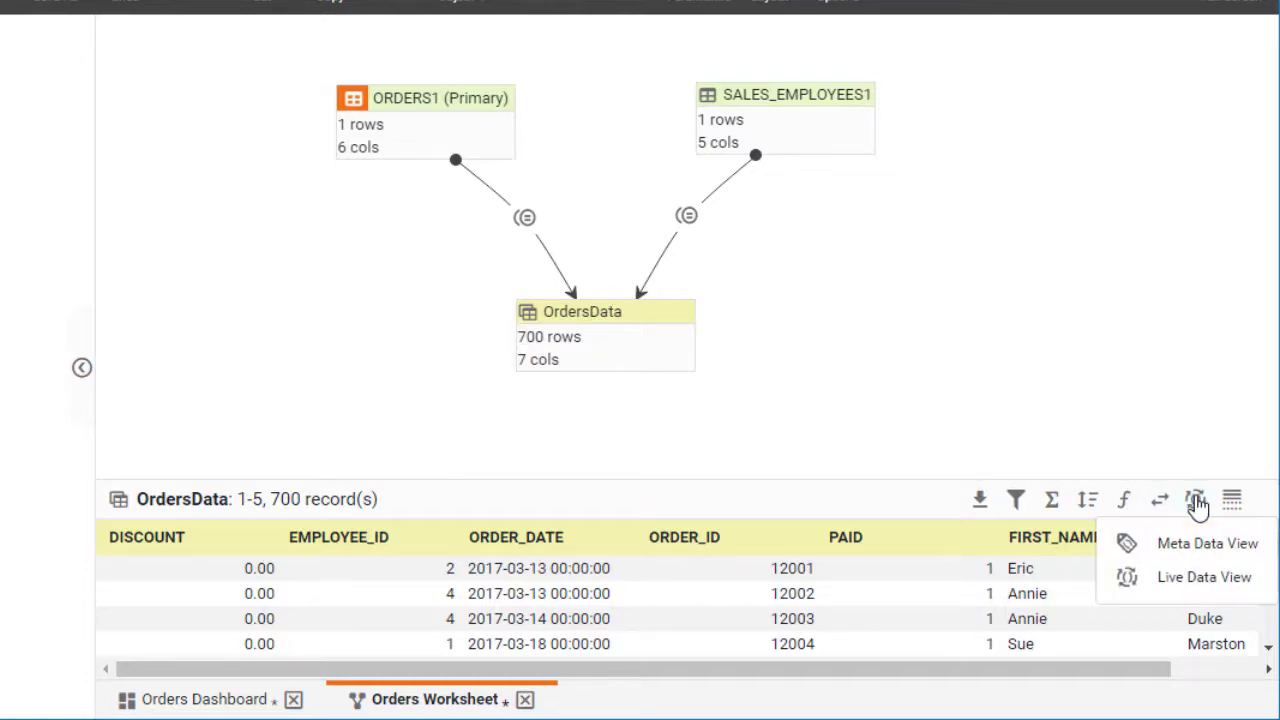
click(1175, 556)
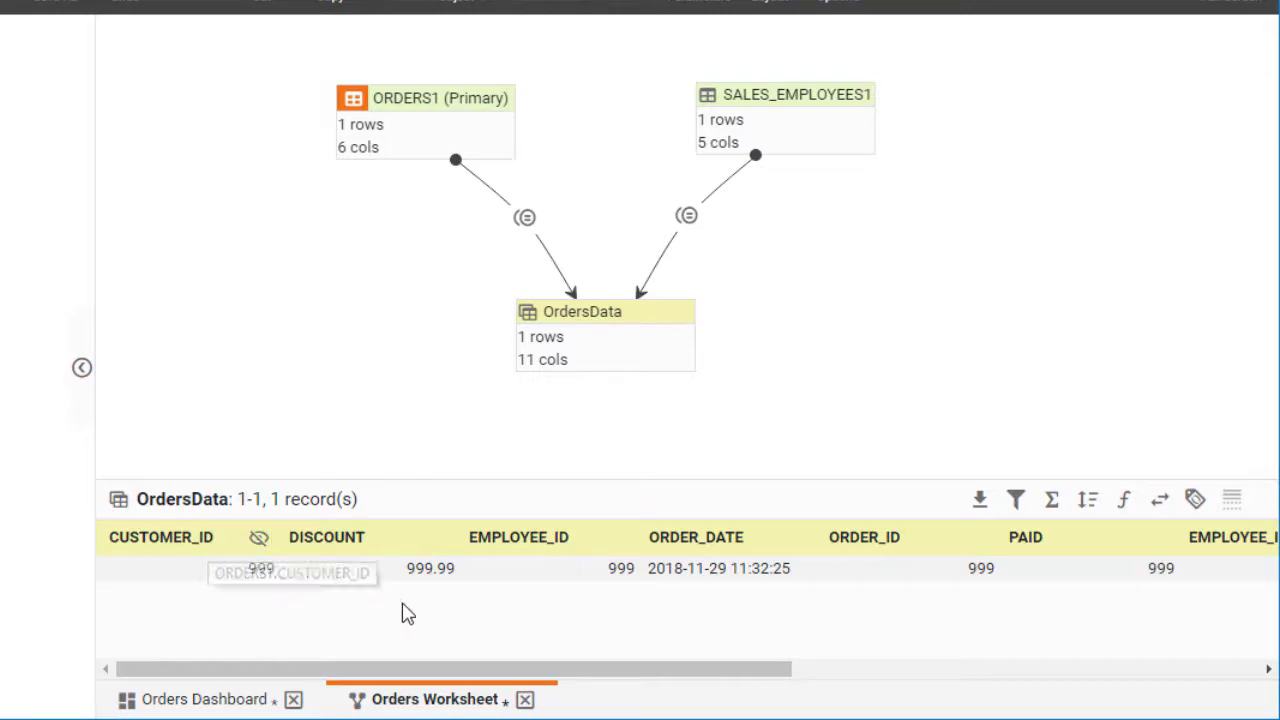
drag(485, 674, 938, 706)
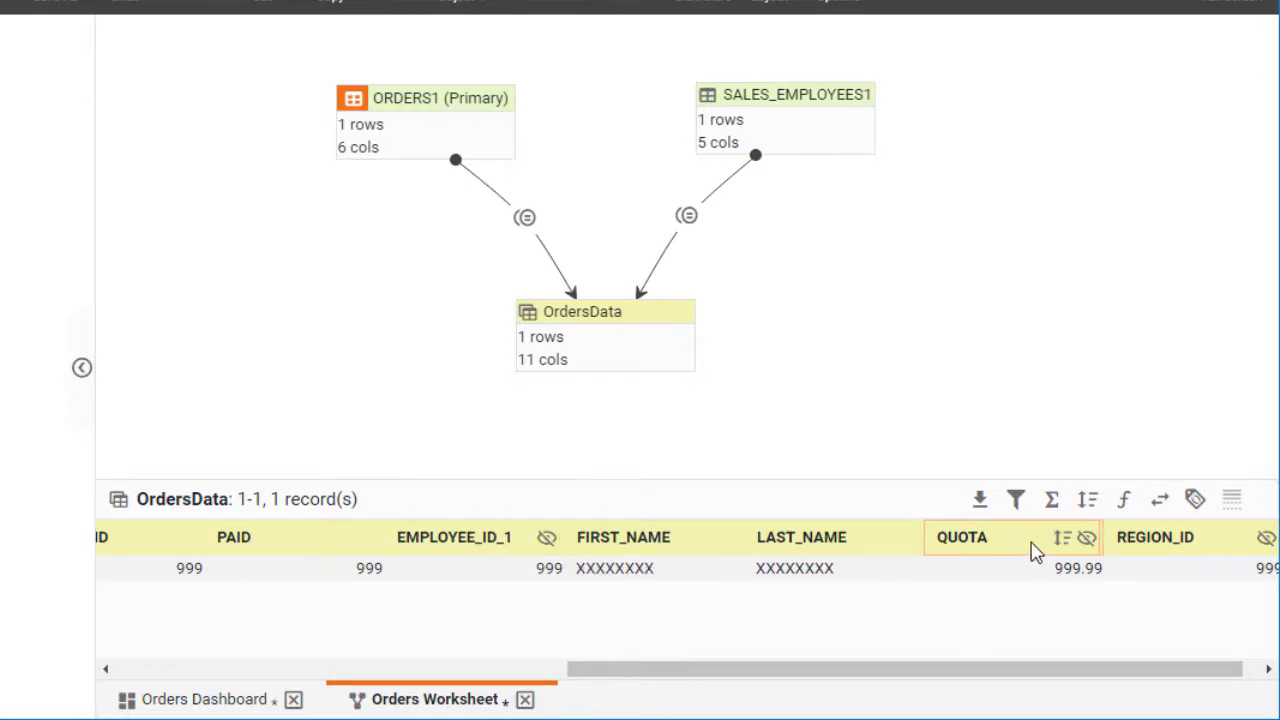
drag(1109, 674, 874, 680)
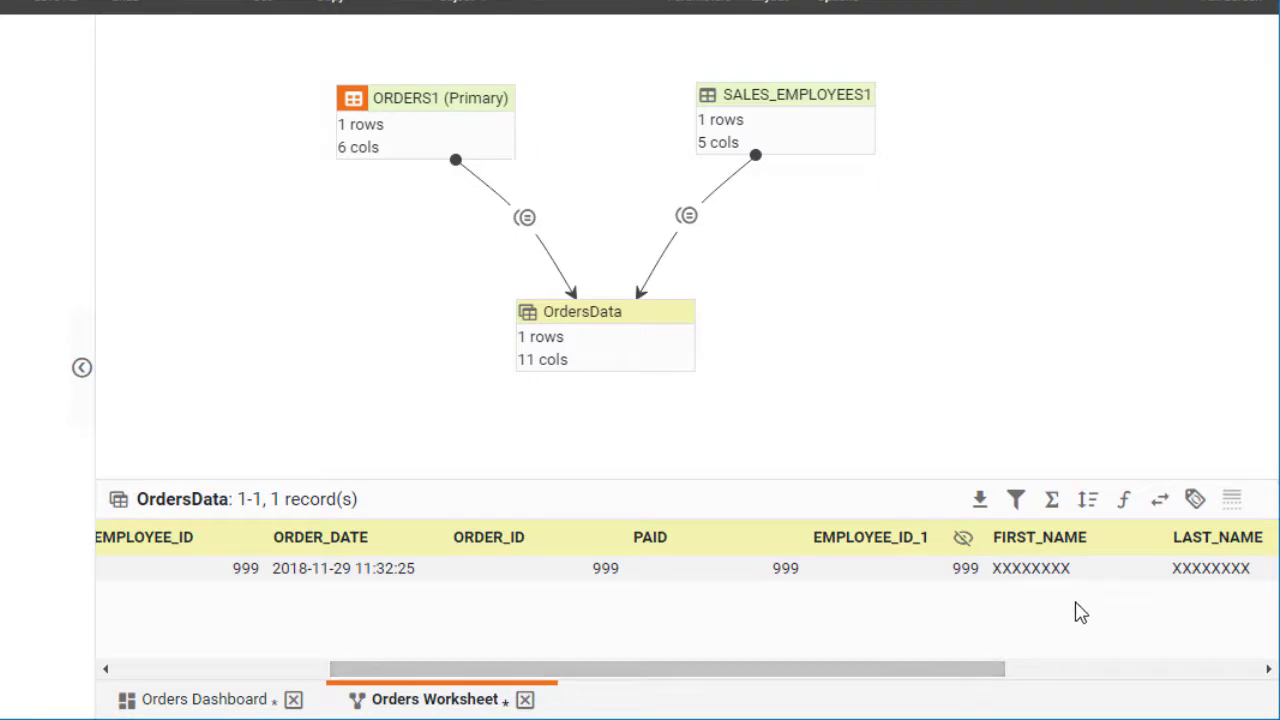
click(1195, 502)
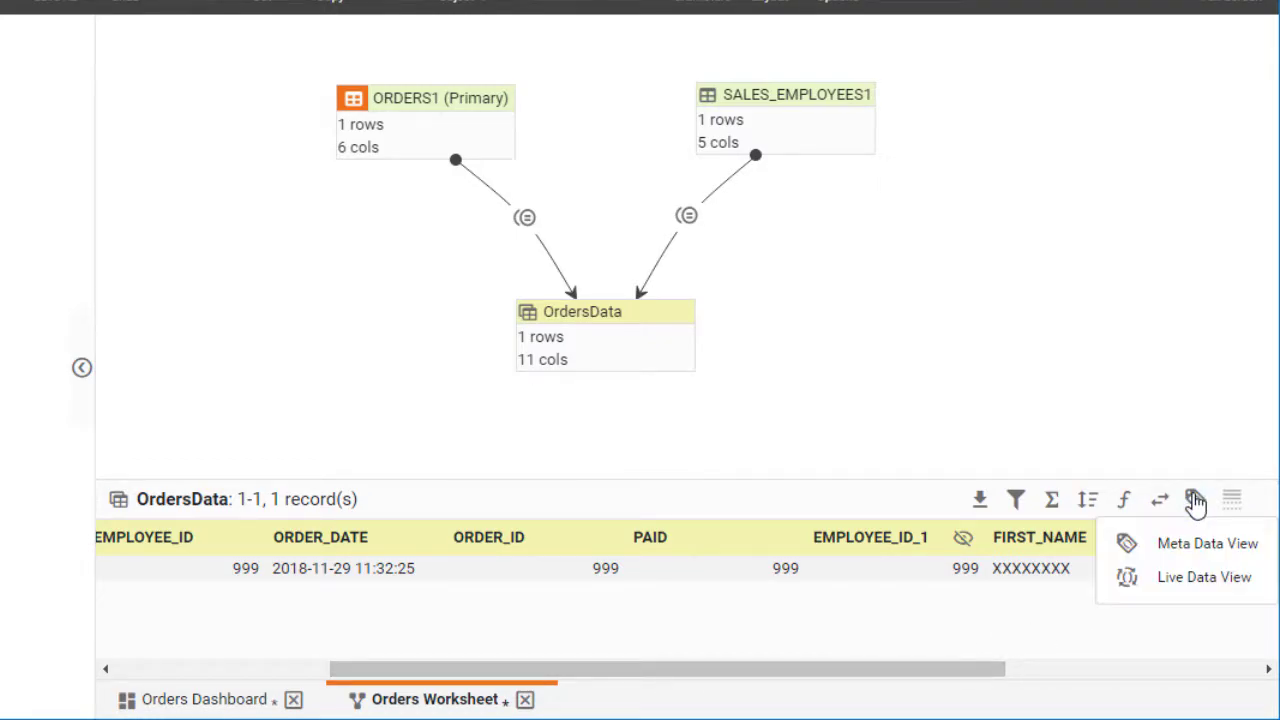
click(1188, 586)
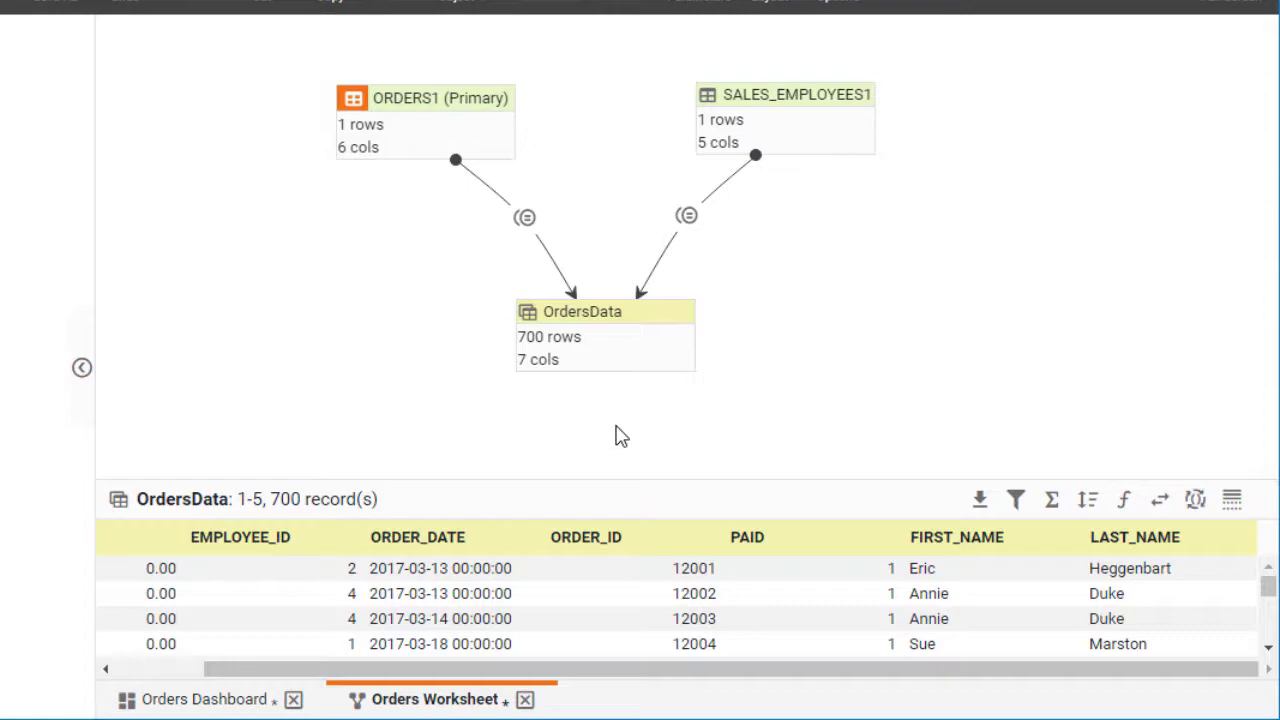
In the Orders Dashboard, enable table editing for the OrdersData table with adding, deleting and editing of rows allowed.
click(217, 708)
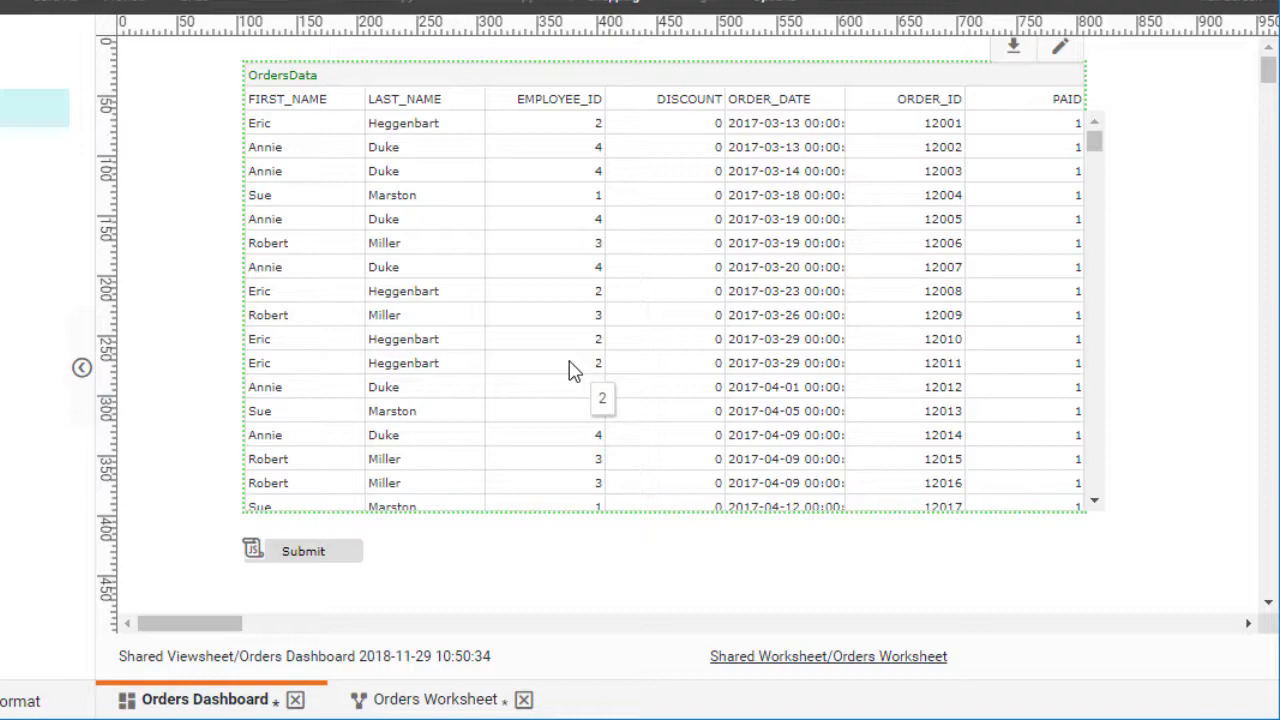
right_click(563, 291)
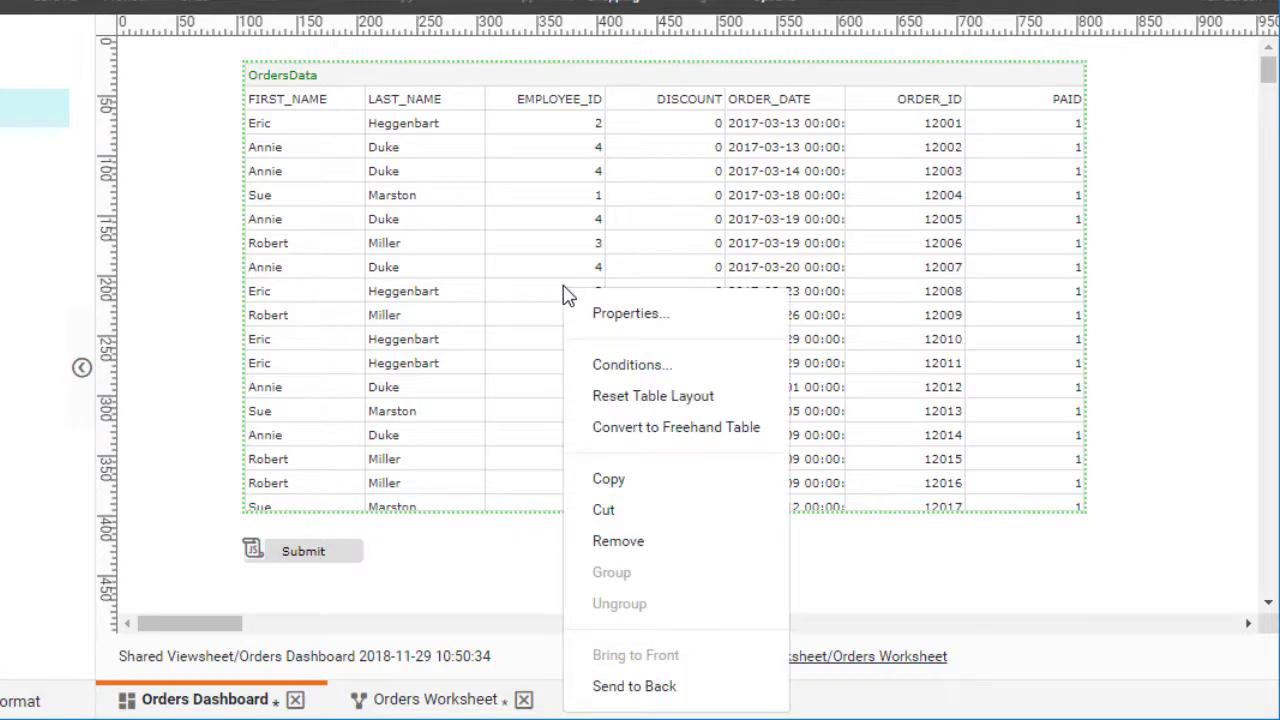
click(705, 320)
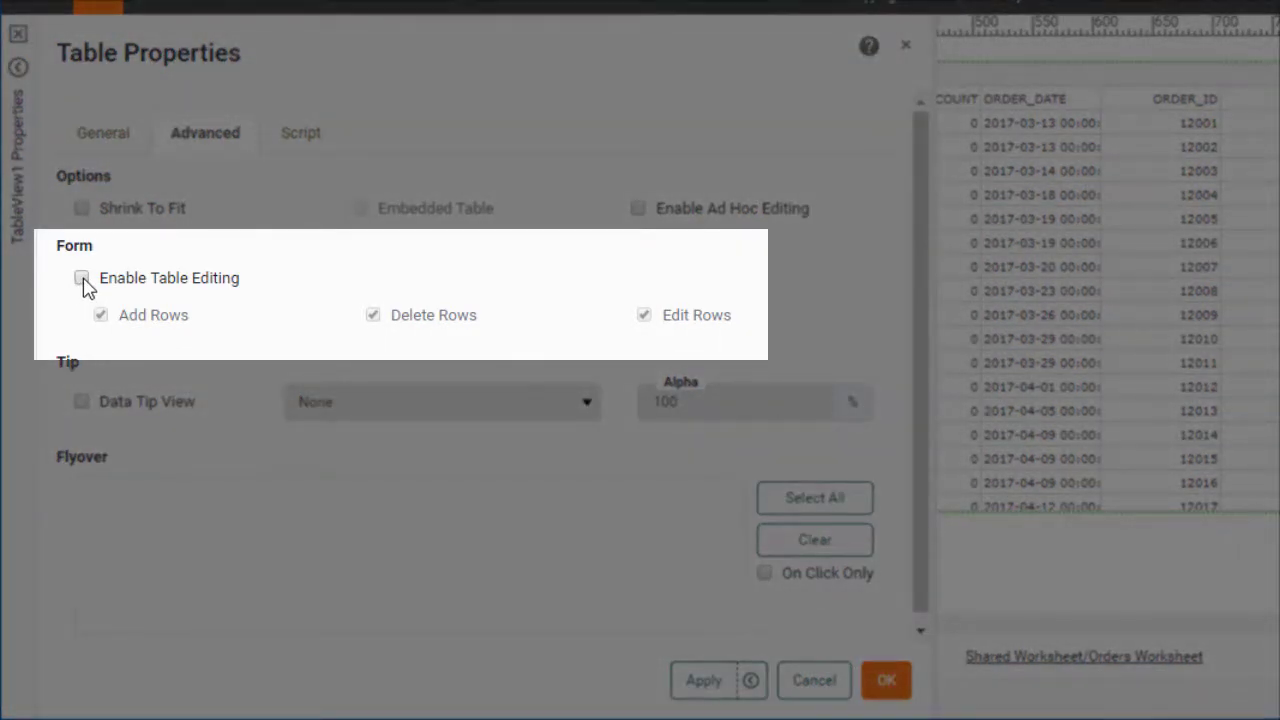
click(82, 279)
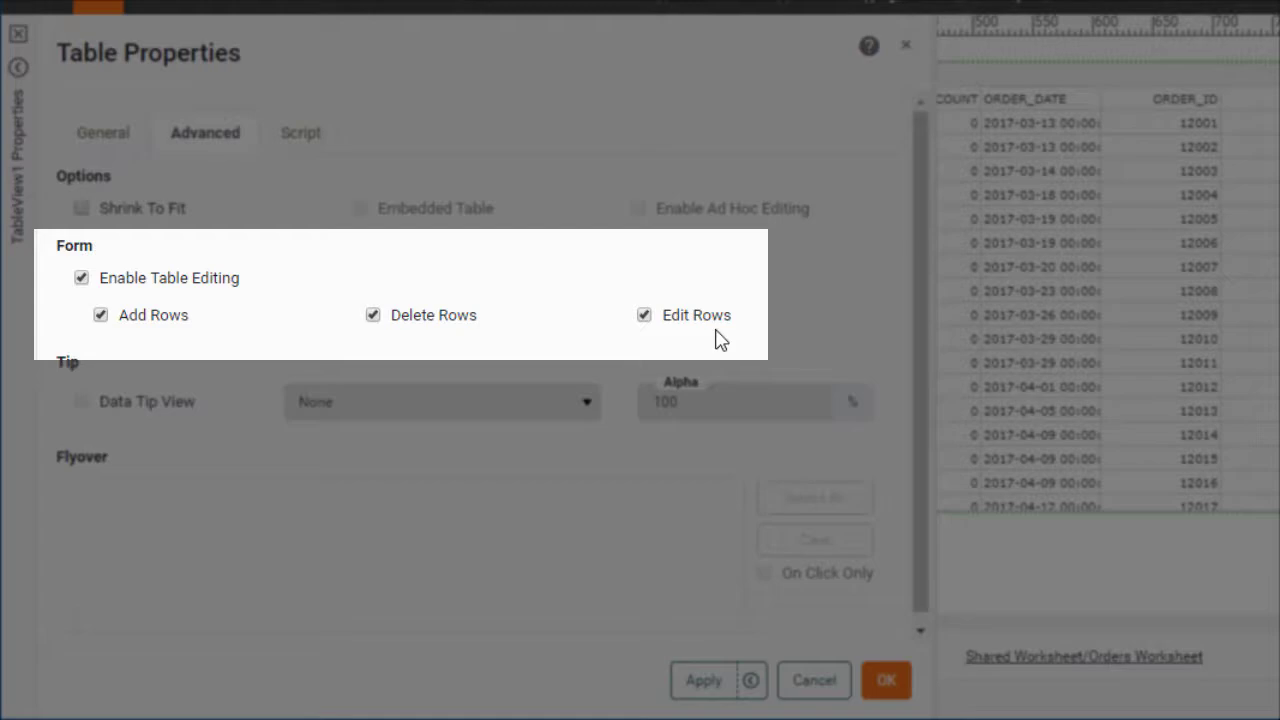
click(374, 318)
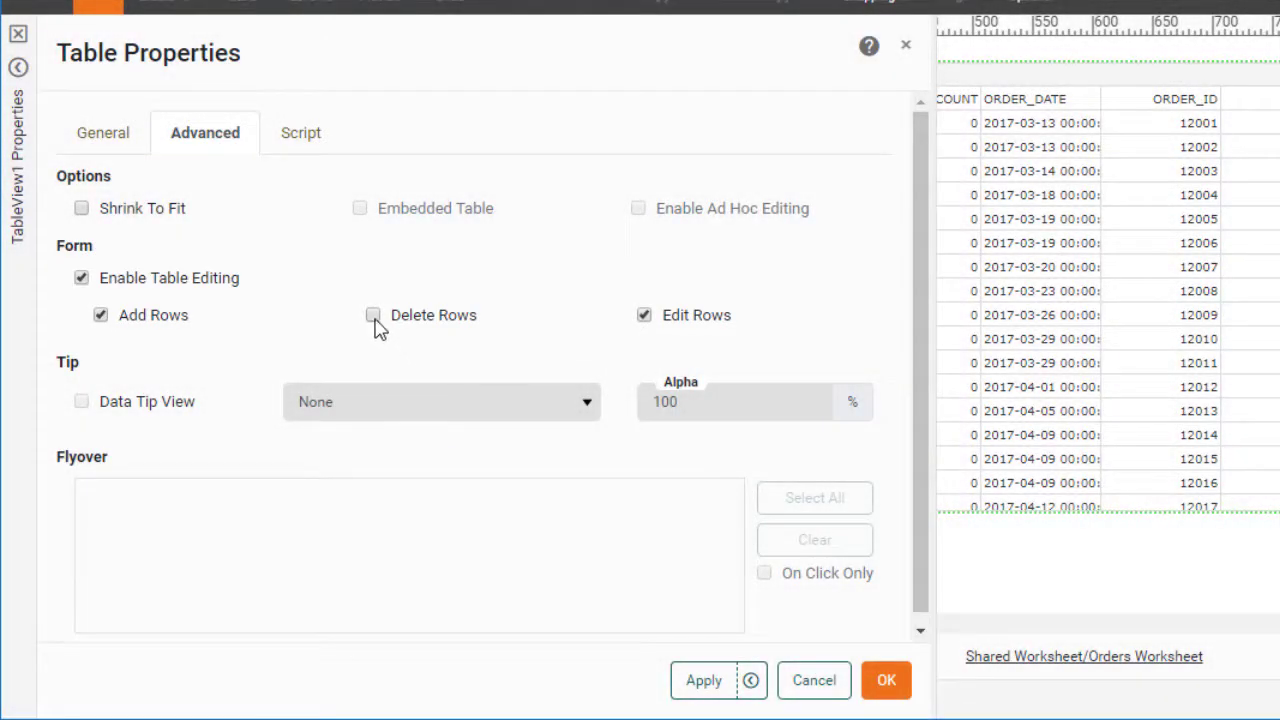
click(374, 318)
click(887, 681)
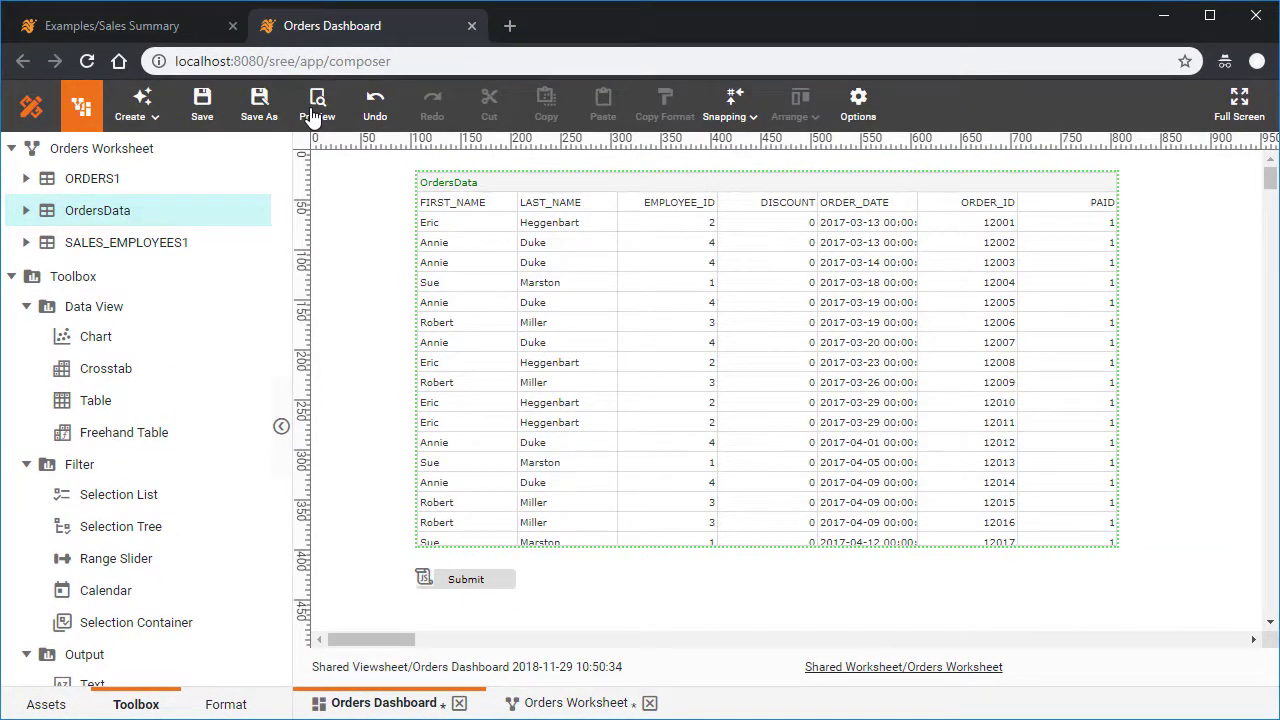
Preview the Orders Dashboard and append the letter r to the last name in the table's seventh row.
click(313, 117)
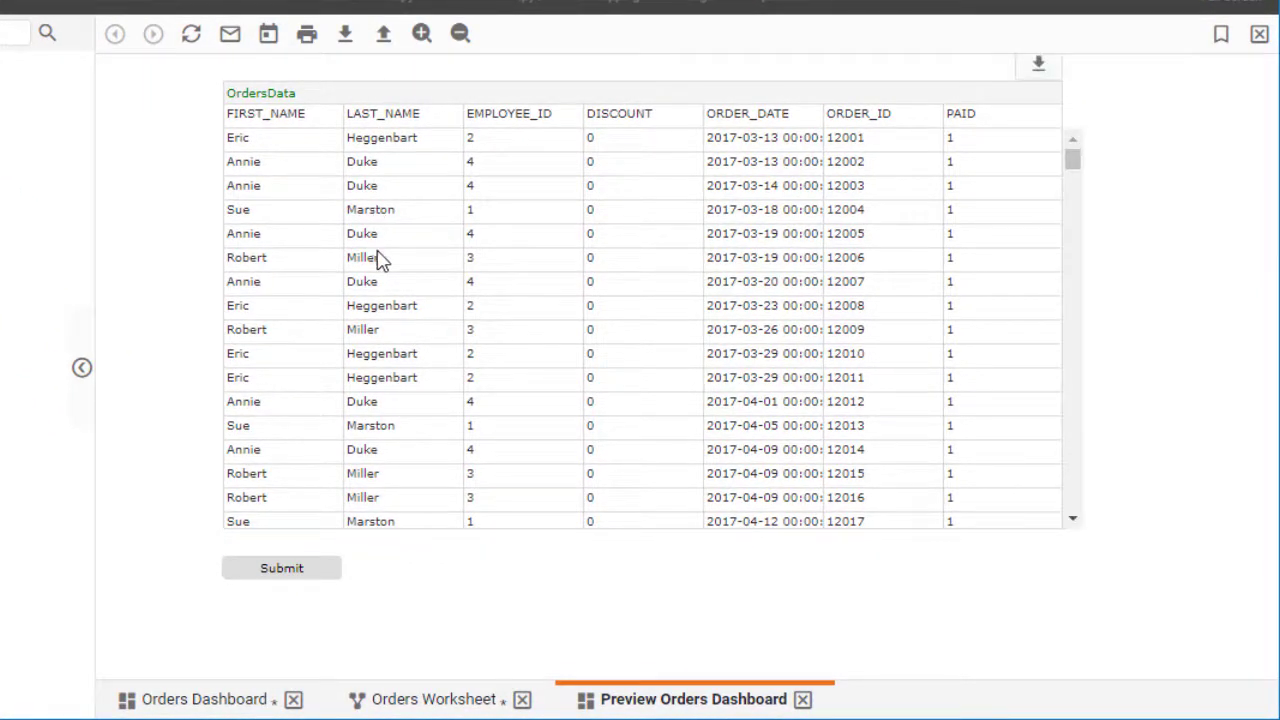
double_click(398, 287)
click(400, 281)
text(r)
click(409, 331)
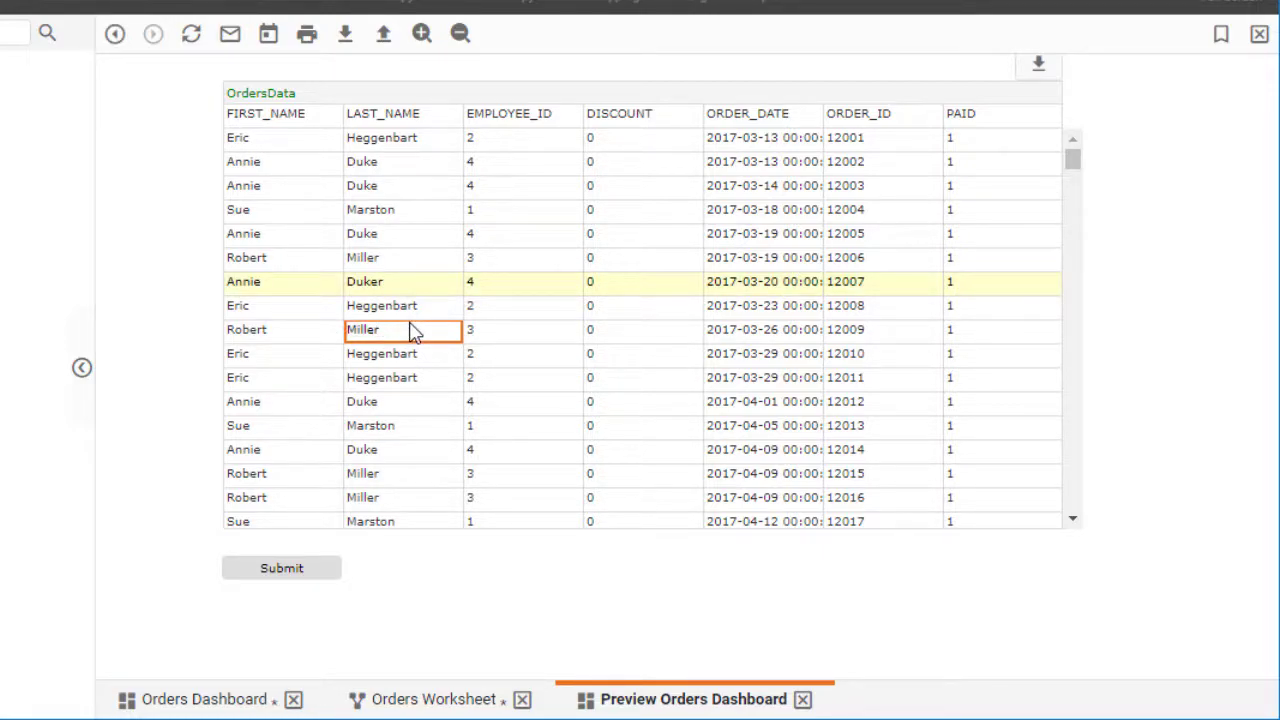
Insert a row above the ninth row of the previewed table and enter the employee's first and last name.
right_click(428, 330)
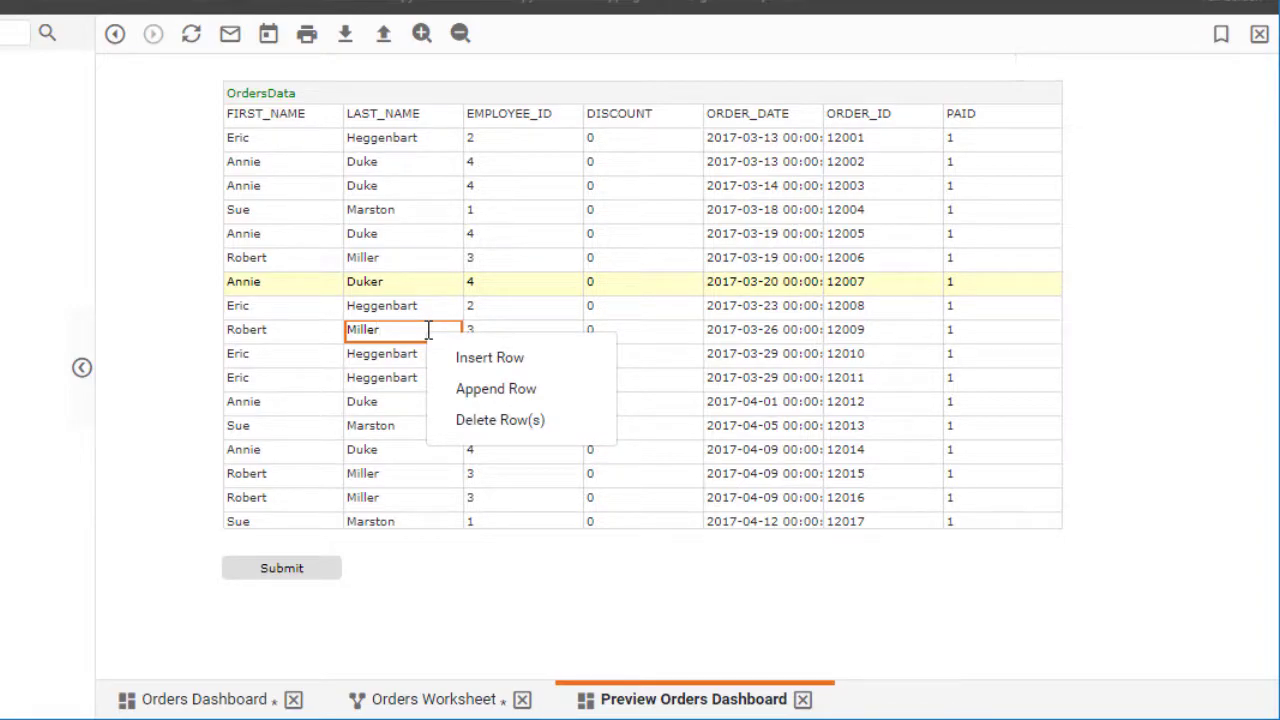
click(534, 365)
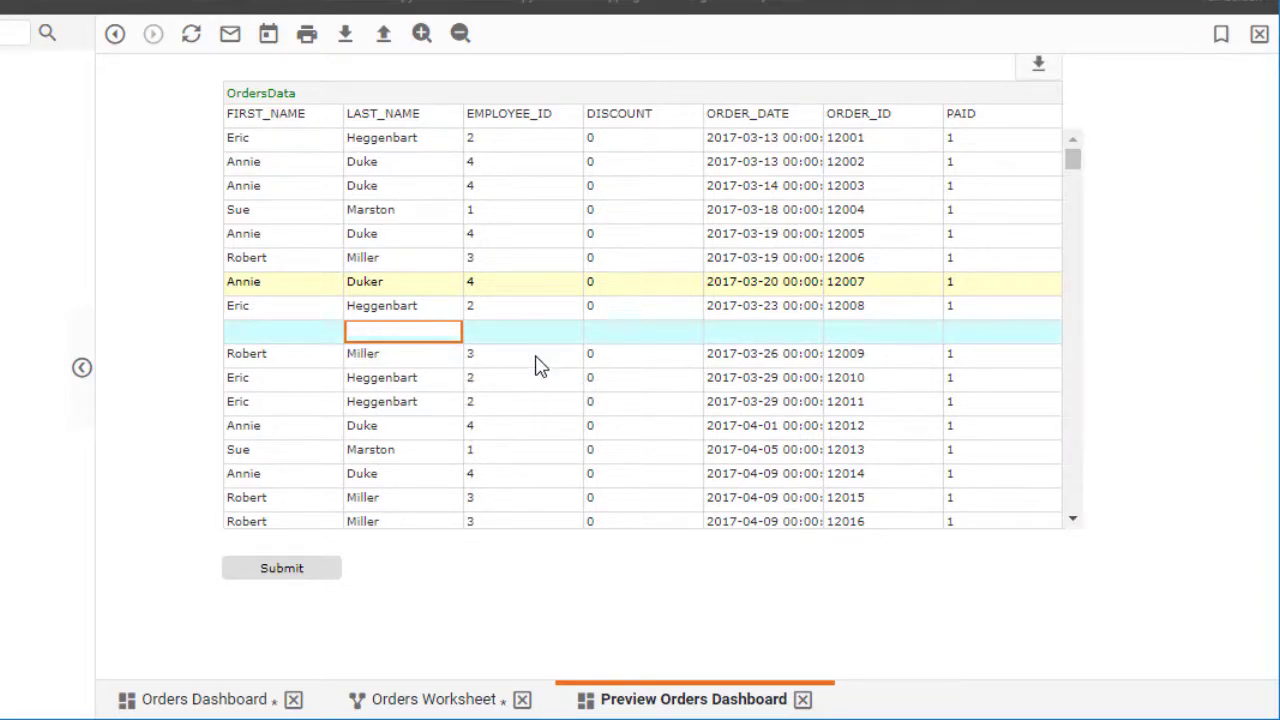
click(293, 338)
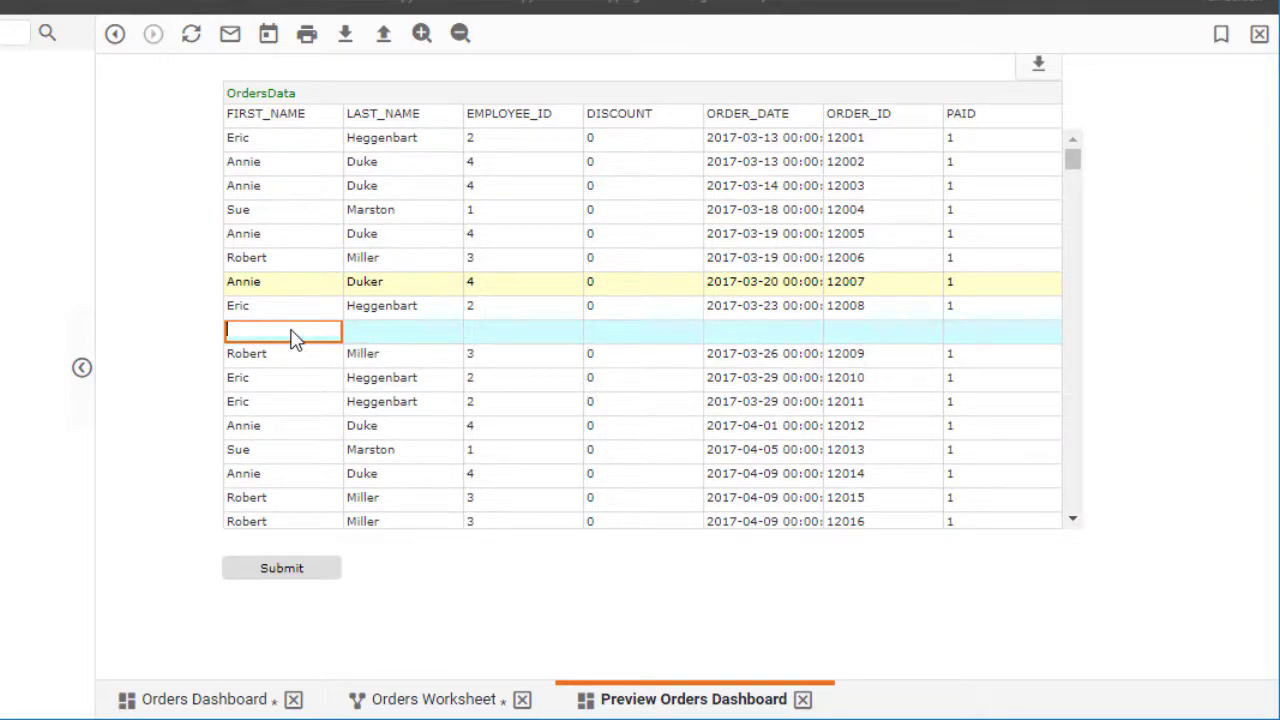
text(Joe)
click(392, 336)
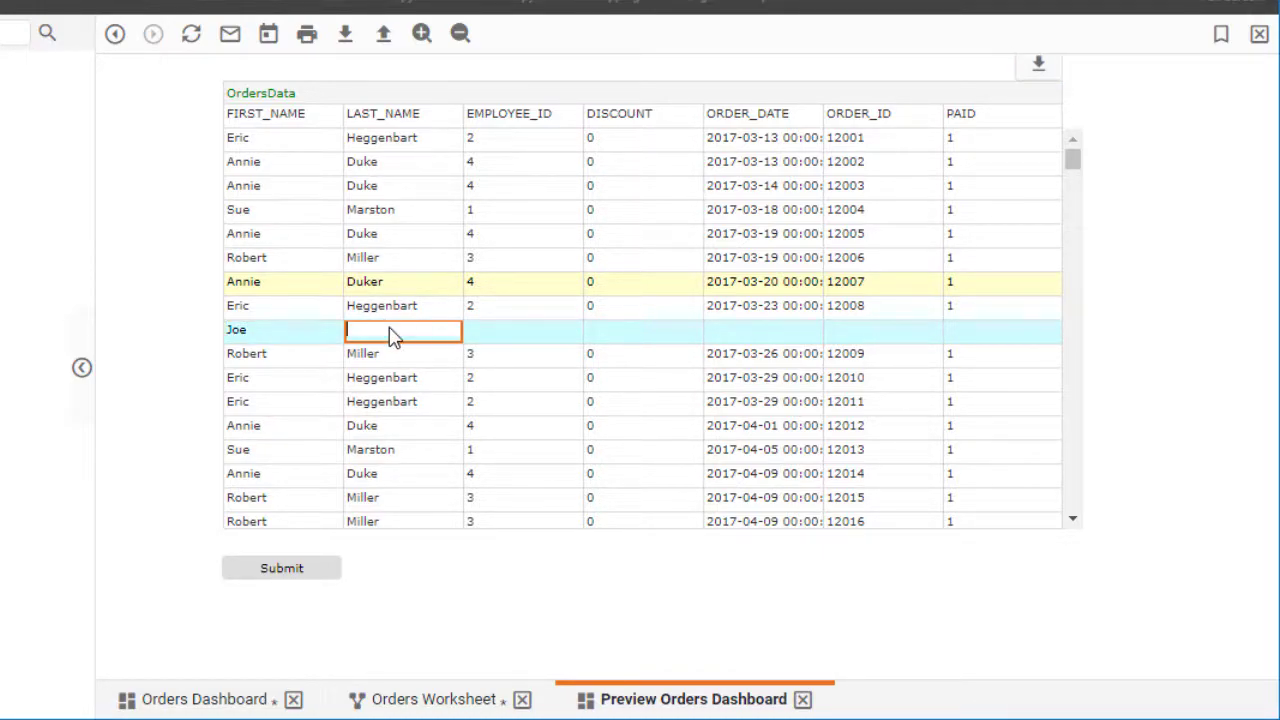
text(Smith)
click(428, 382)
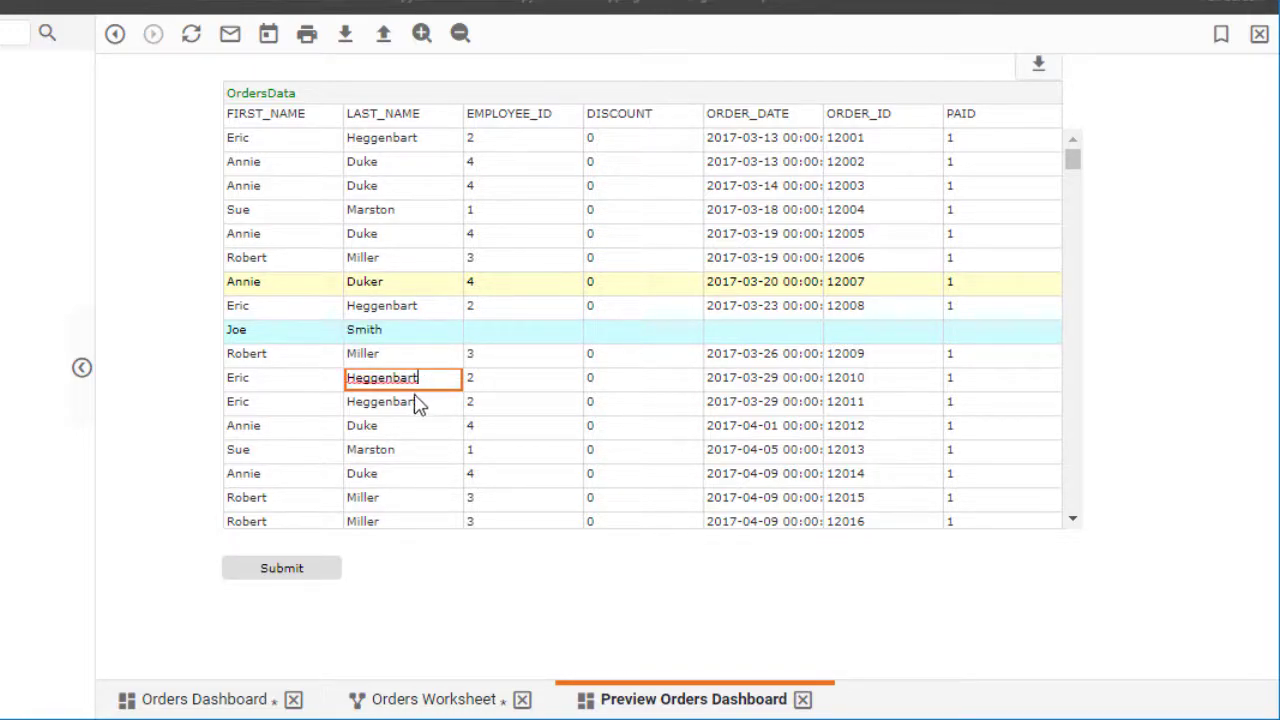
Delete the twelfth row of the previewed table and close the dashboard preview.
right_click(407, 412)
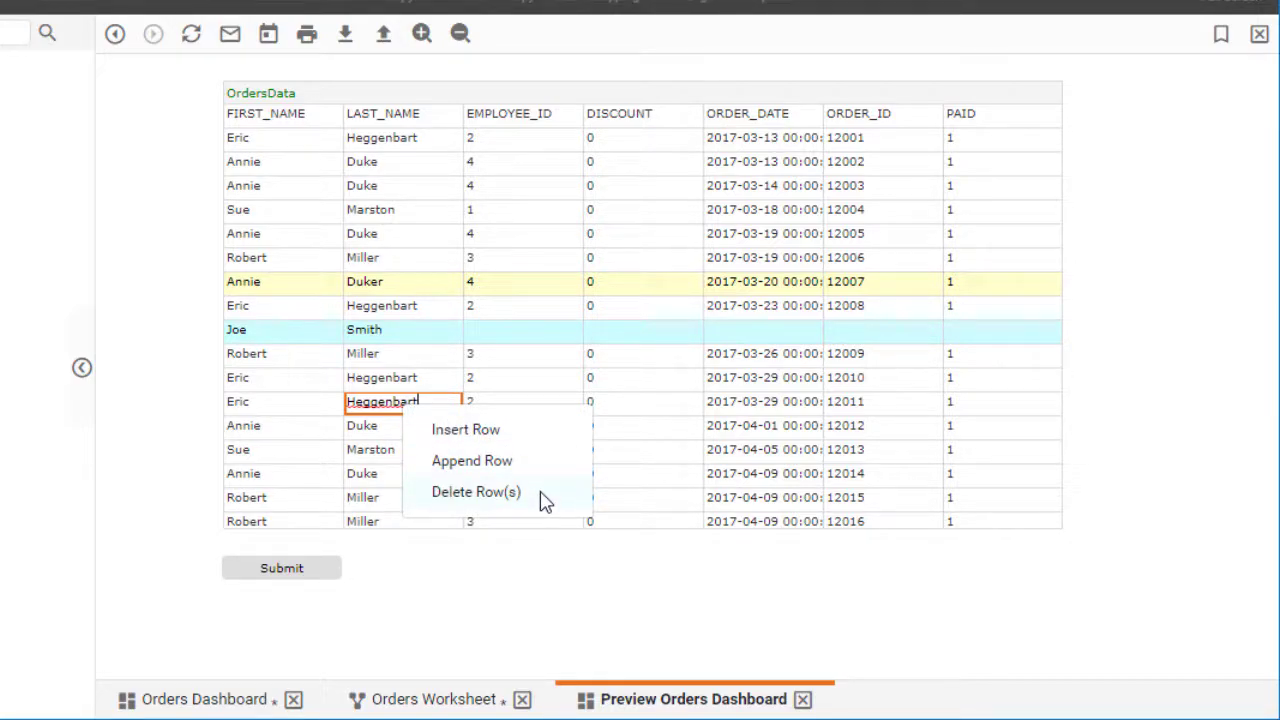
click(477, 492)
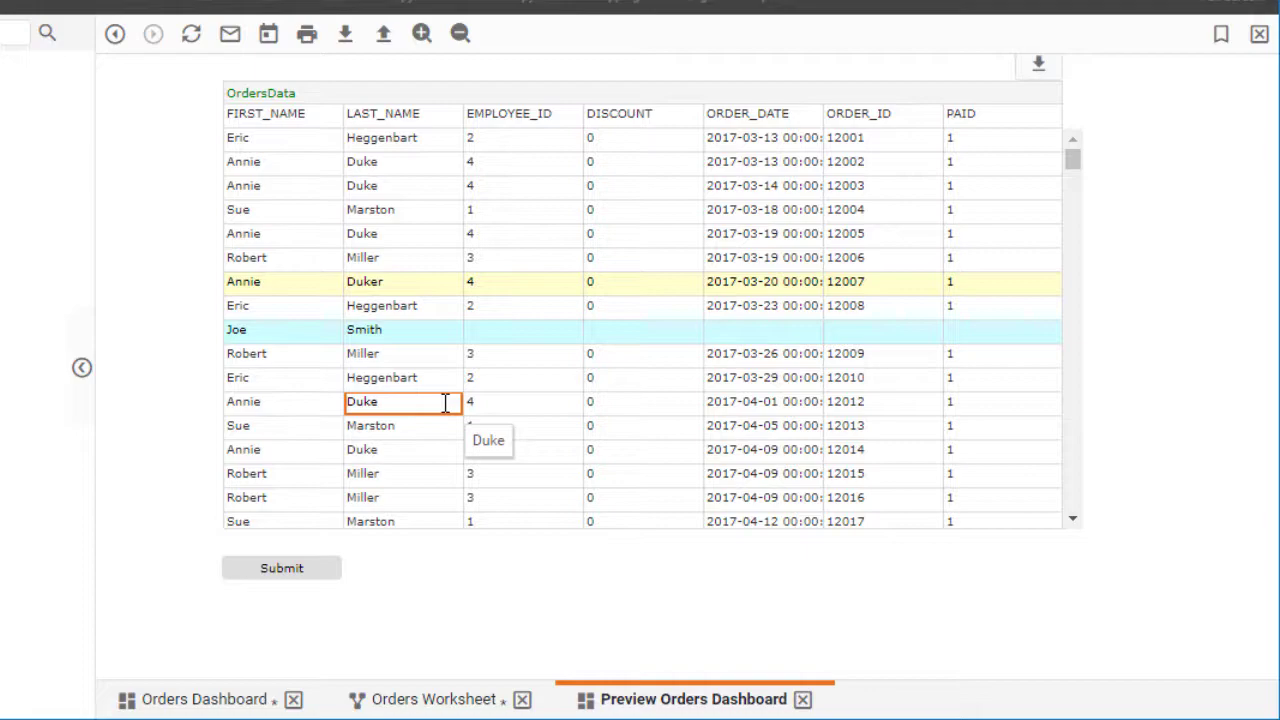
click(805, 701)
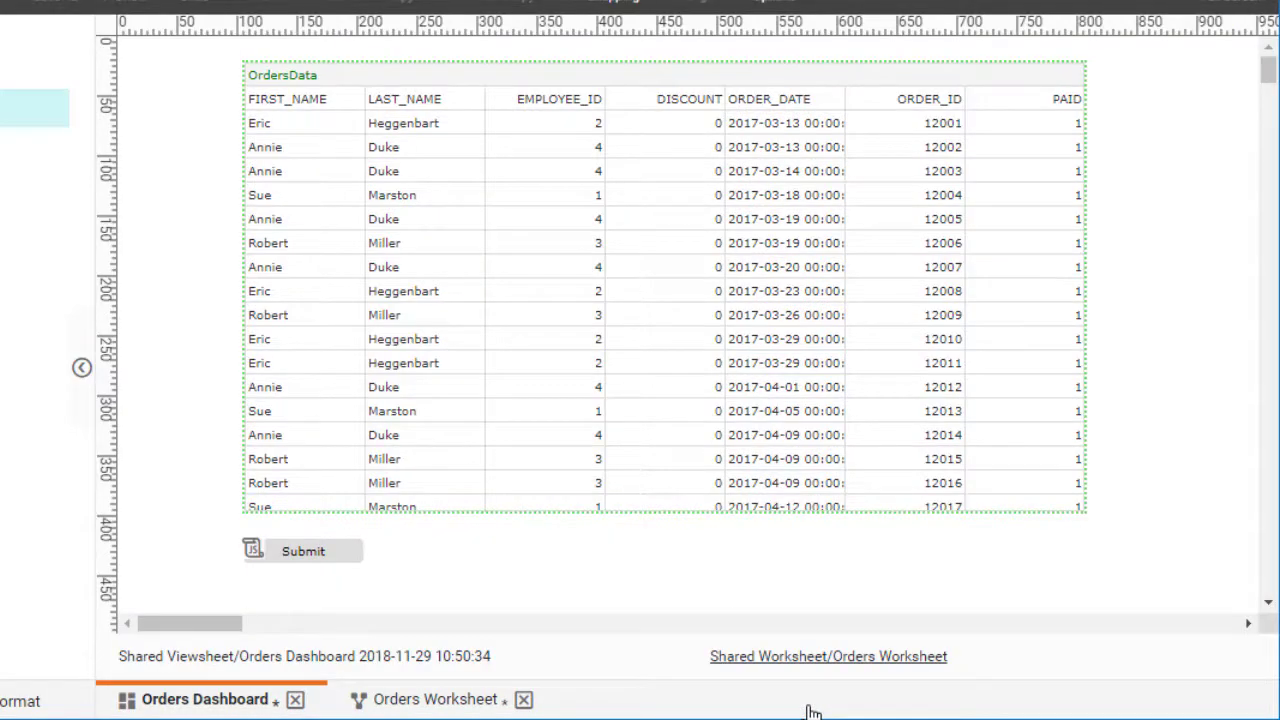
Review the available input control types in the FIRST_NAME column options and close the options without changes.
click(297, 112)
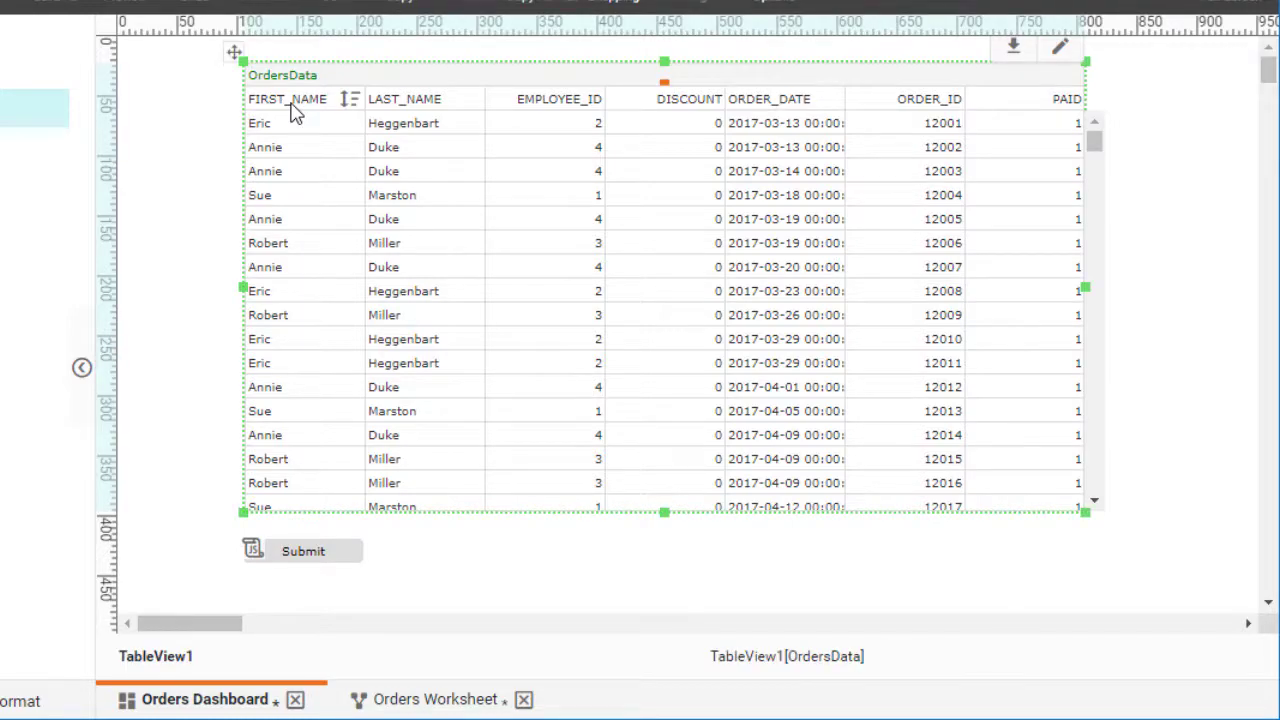
right_click(297, 112)
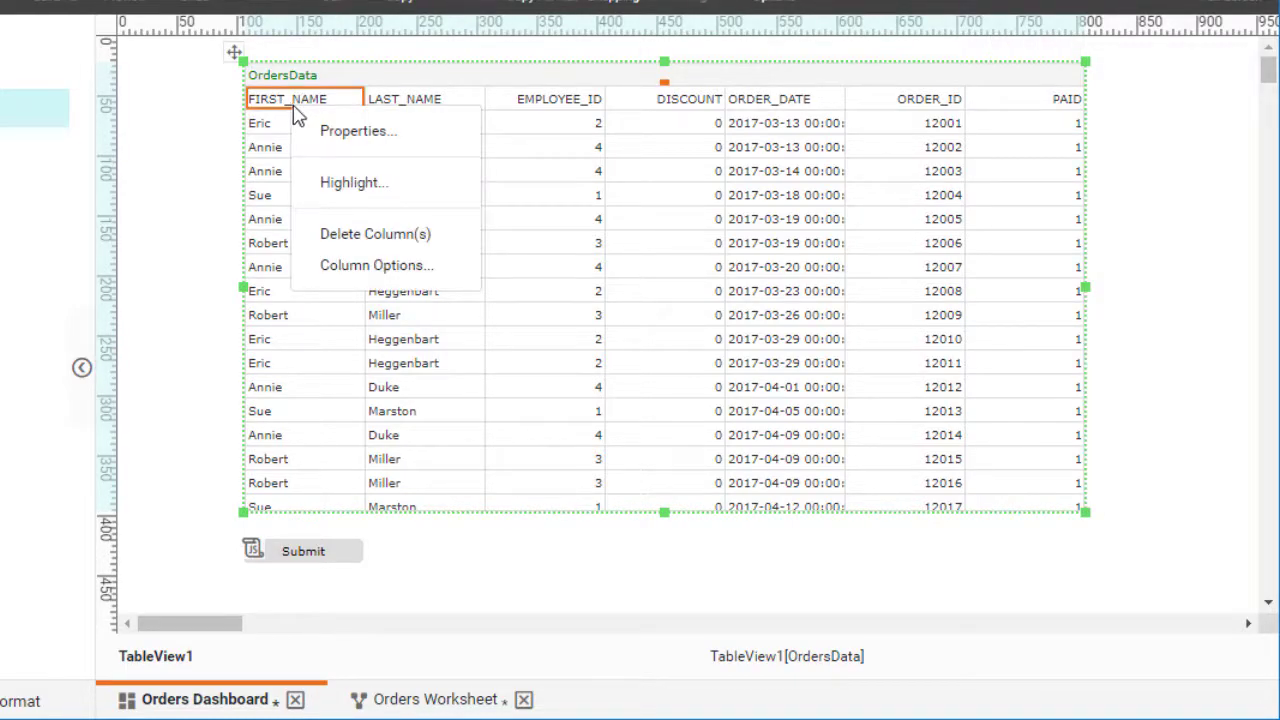
click(447, 270)
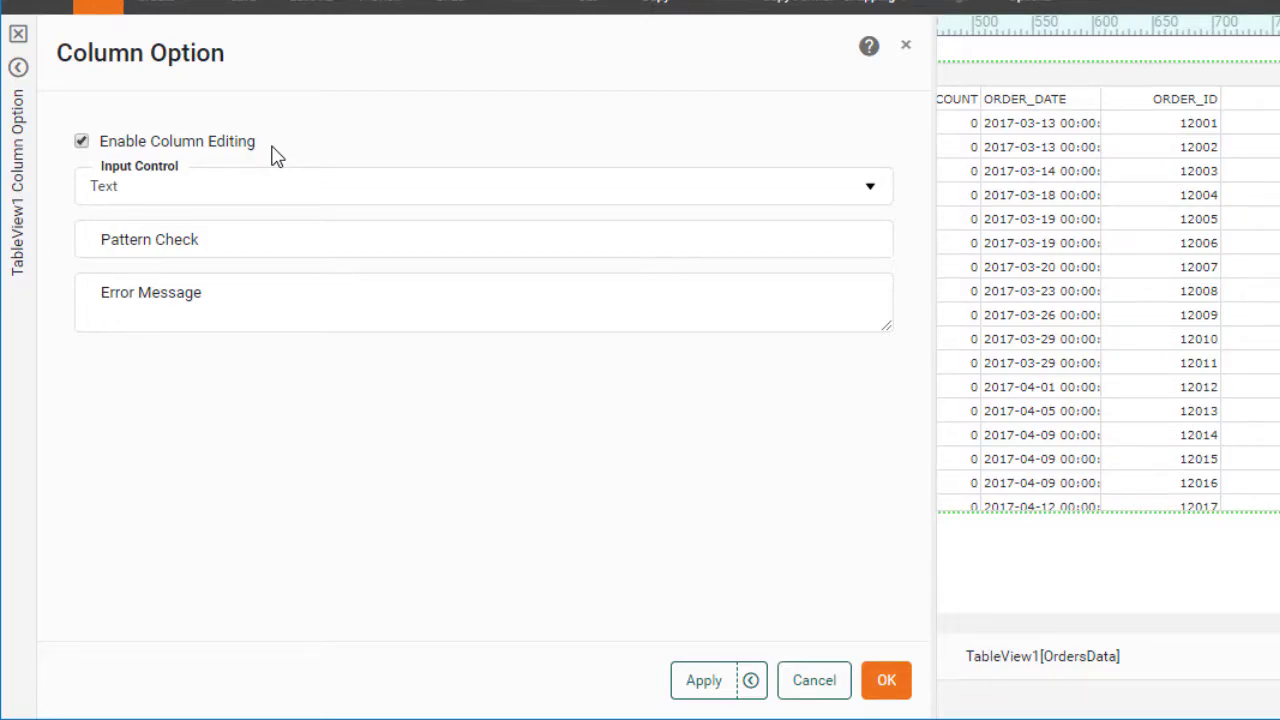
click(274, 188)
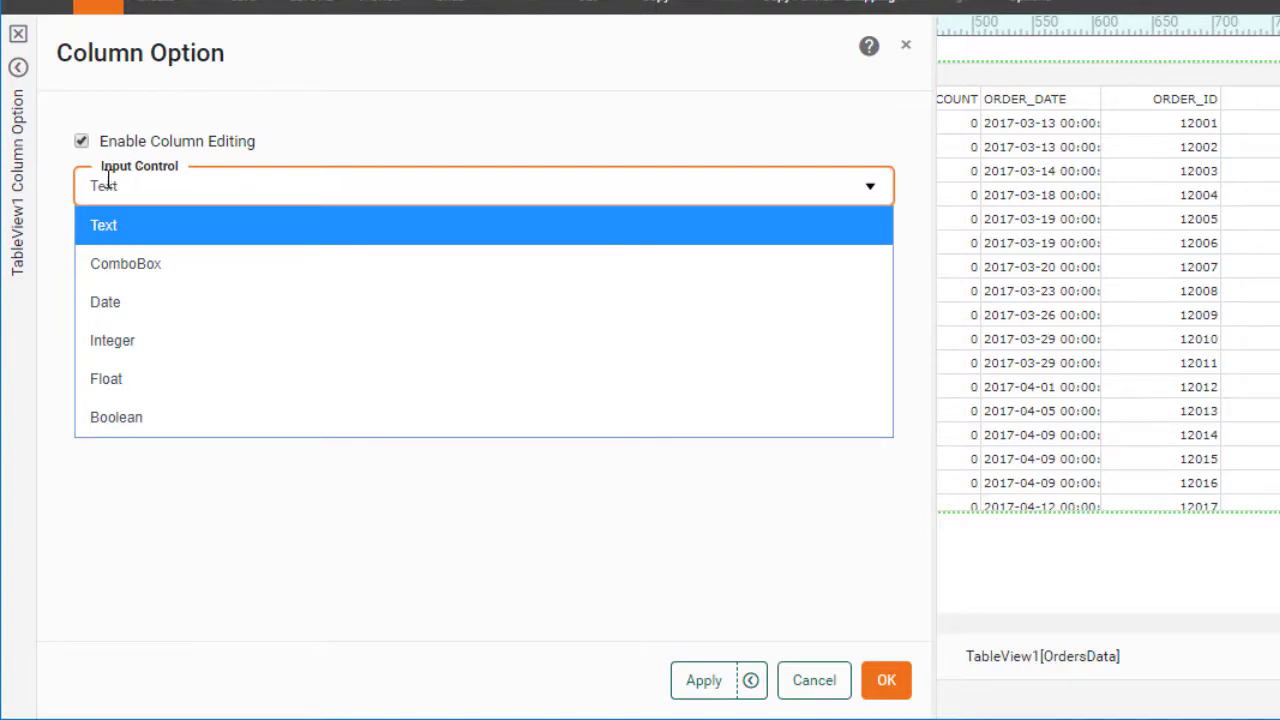
click(343, 153)
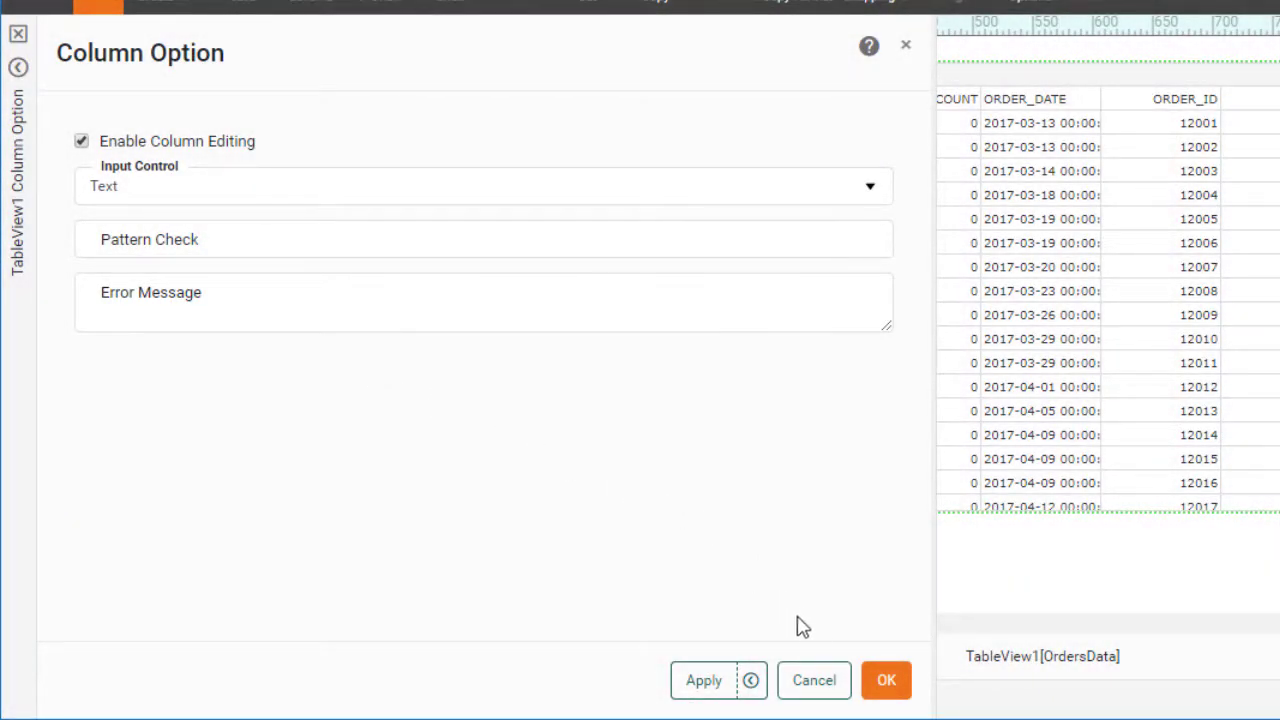
click(818, 682)
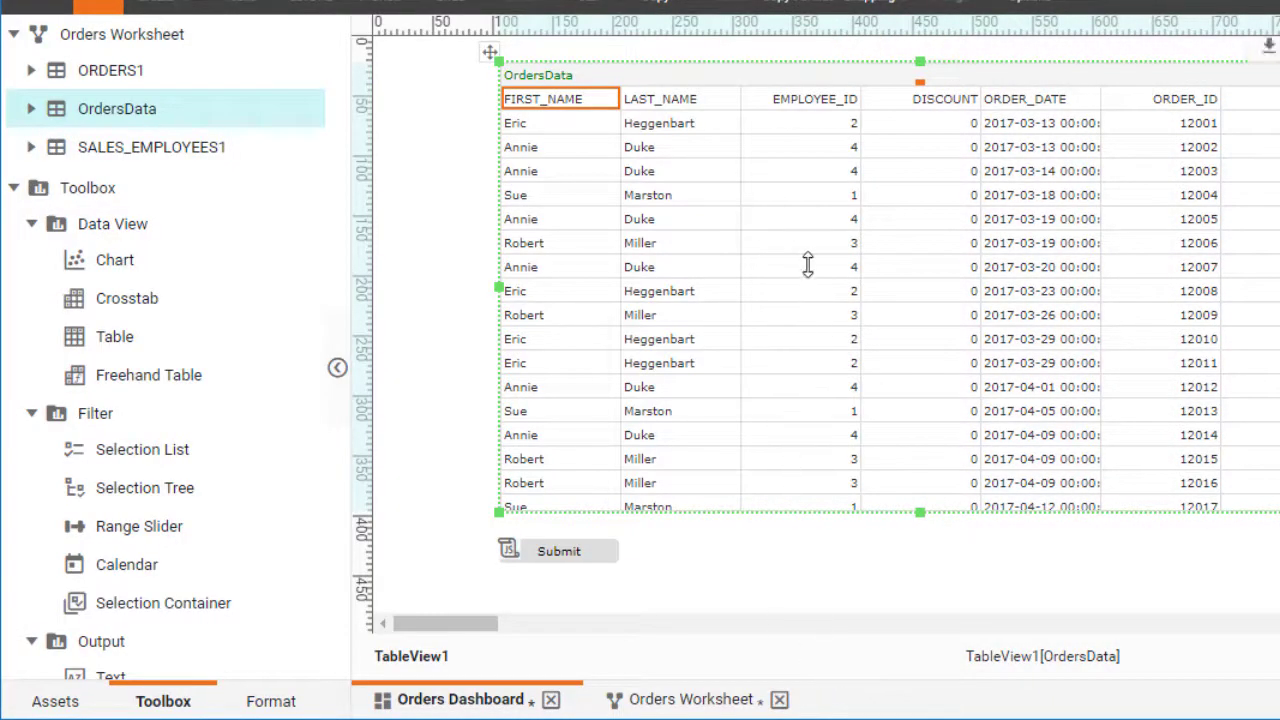
Set the EMPLOYEE_ID column's input control to Integer with column editing enabled, and collapse the column options.
click(792, 106)
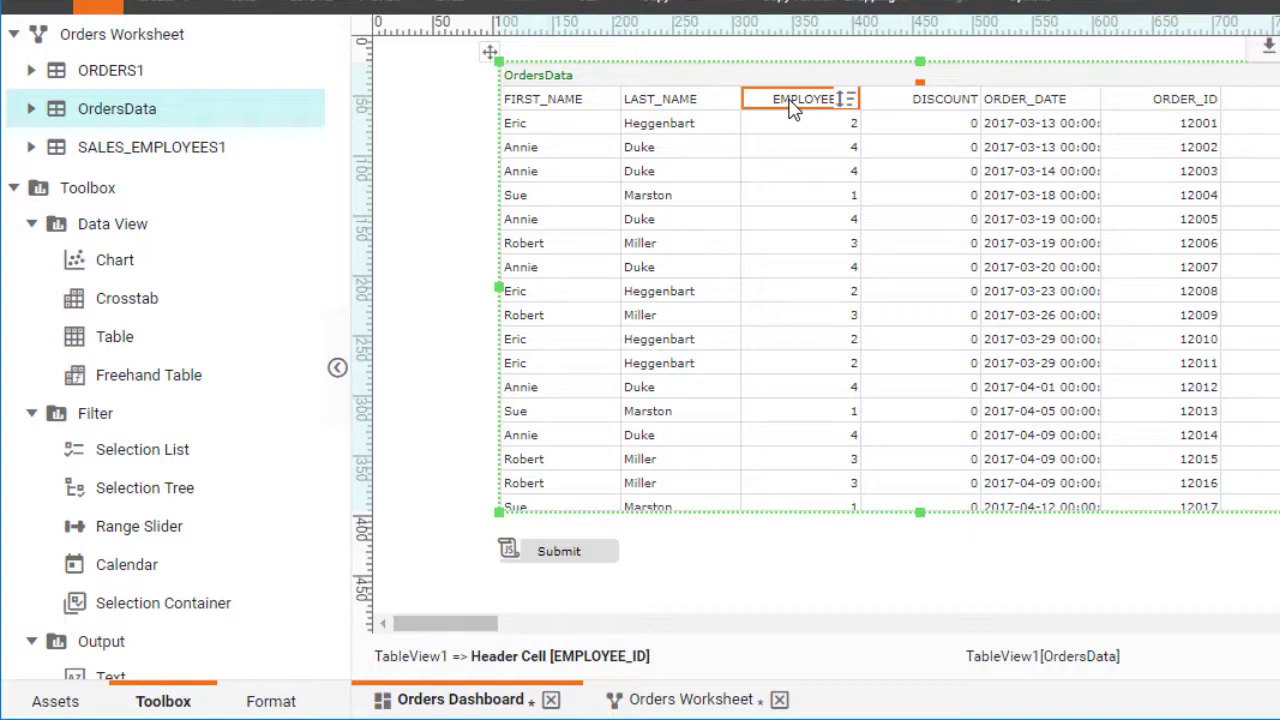
right_click(792, 108)
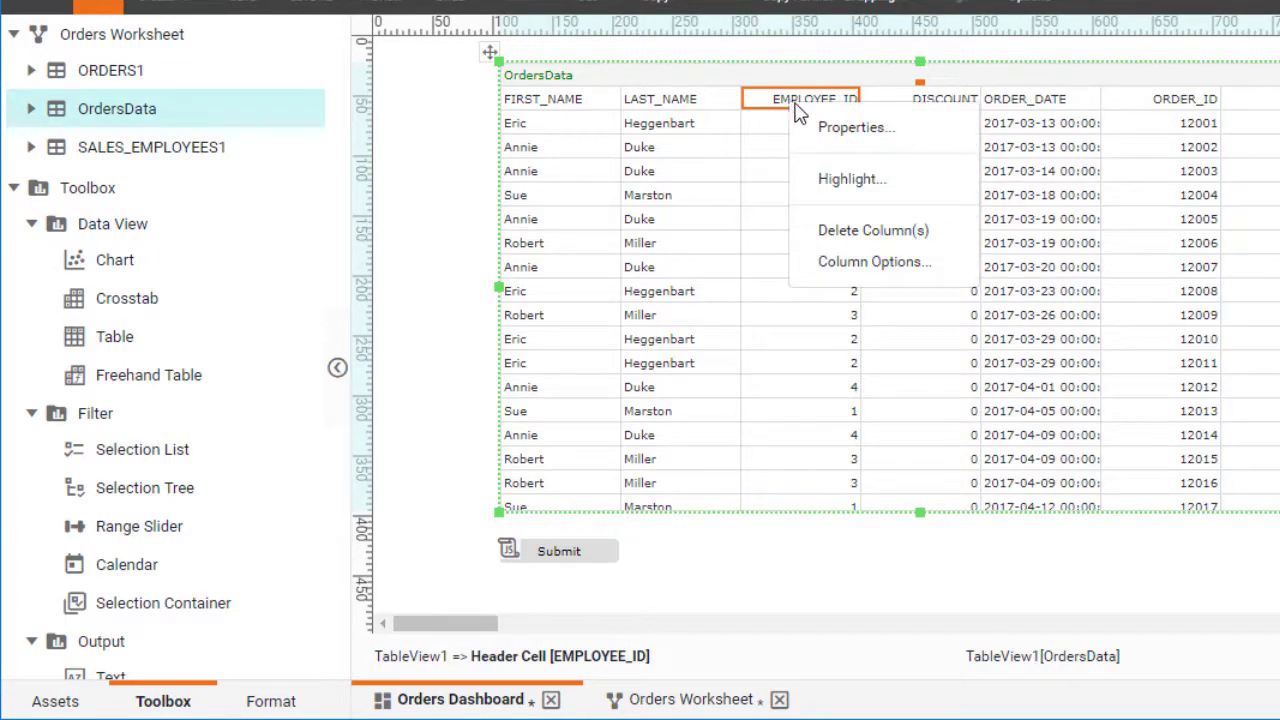
click(946, 272)
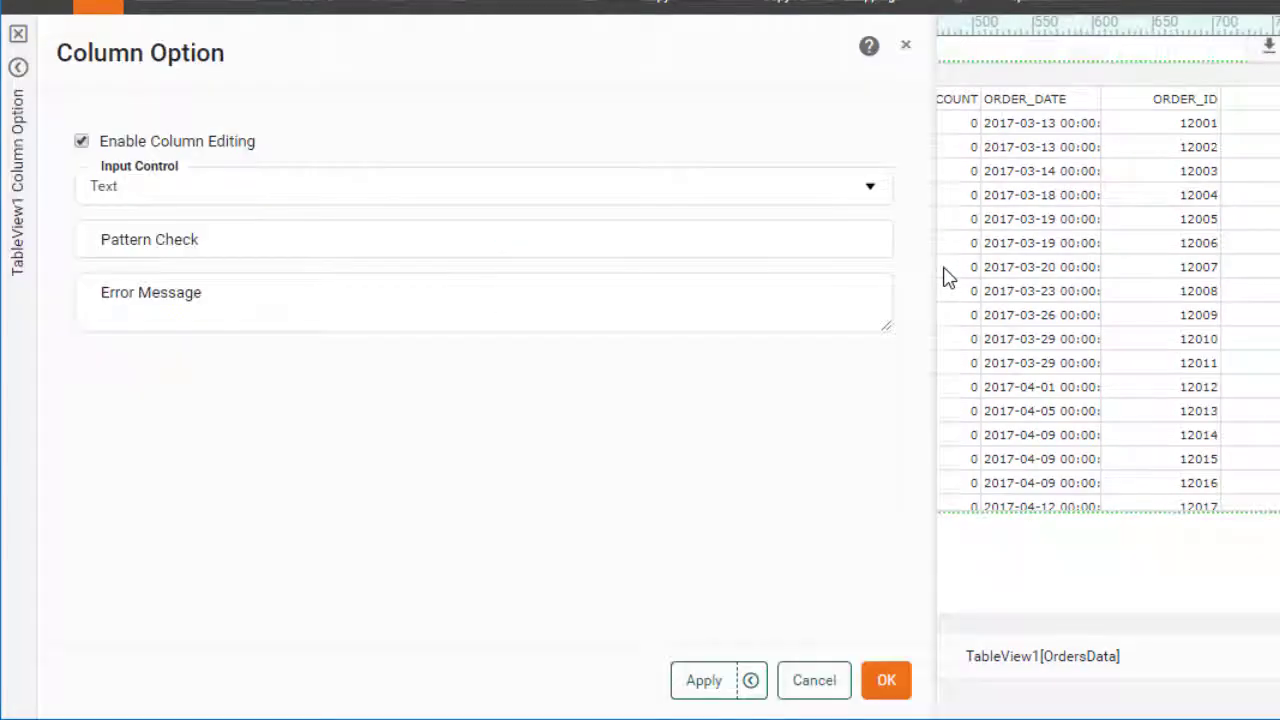
click(400, 197)
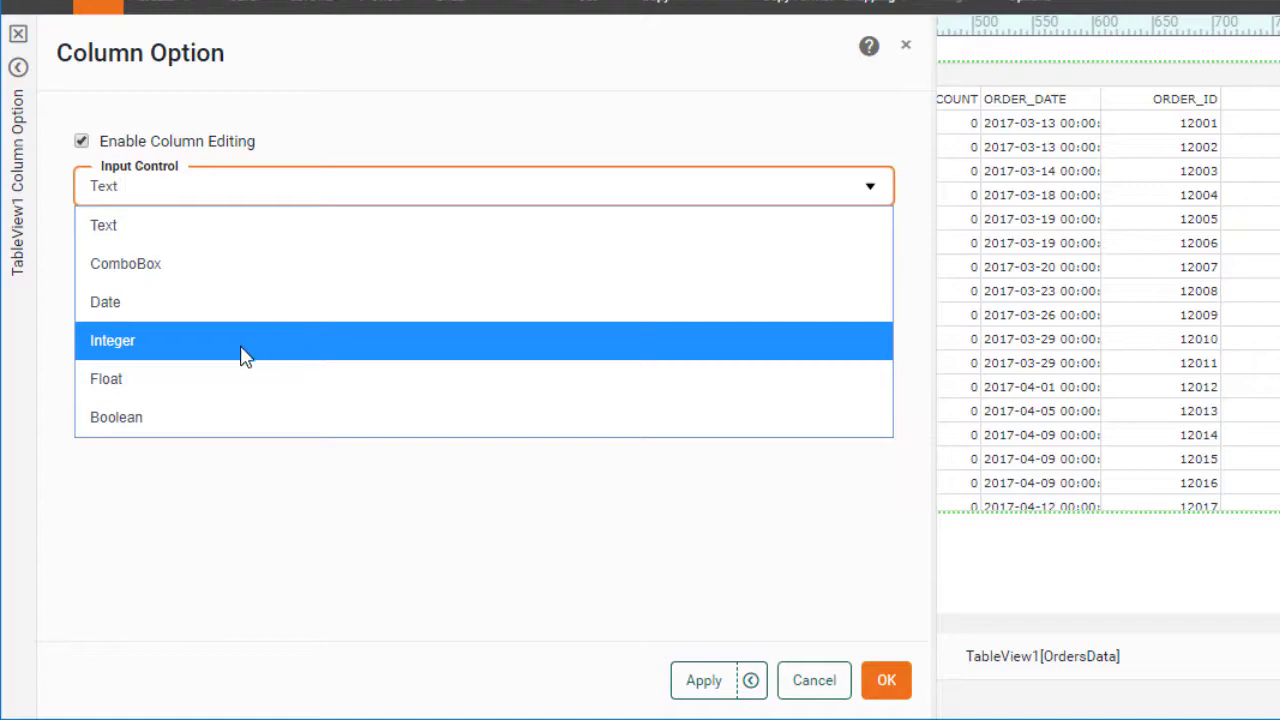
click(175, 345)
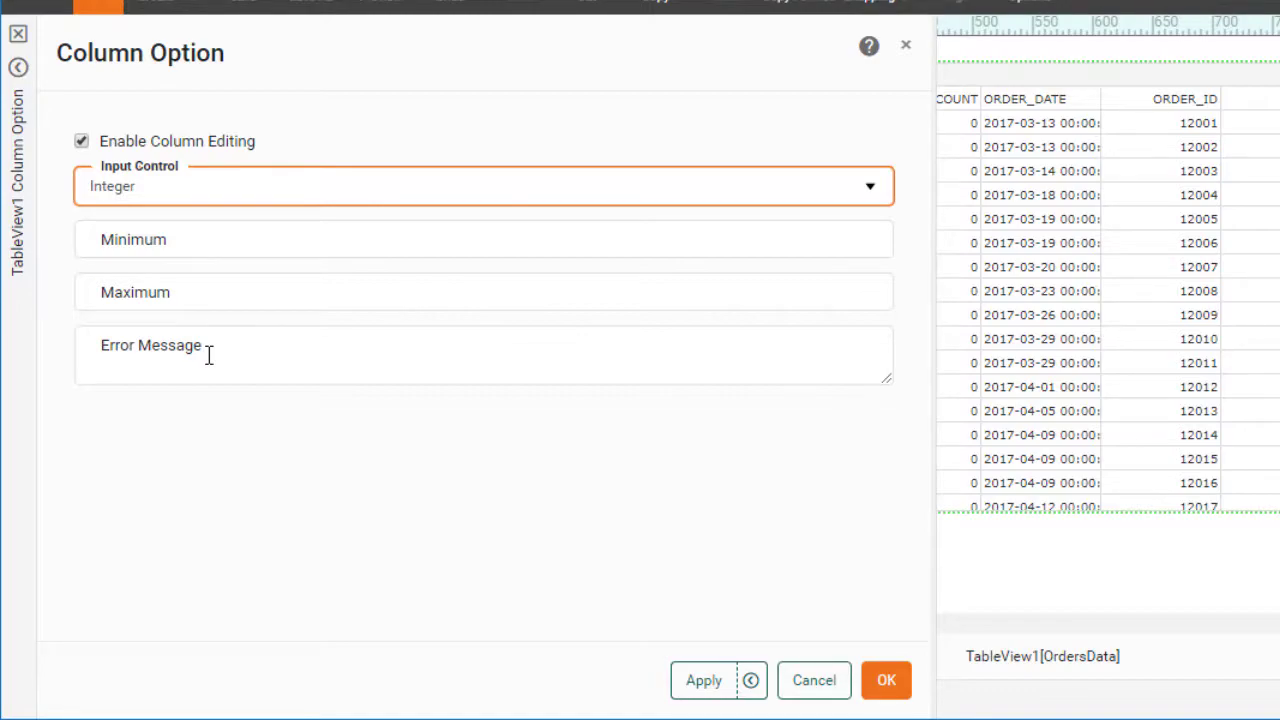
click(789, 680)
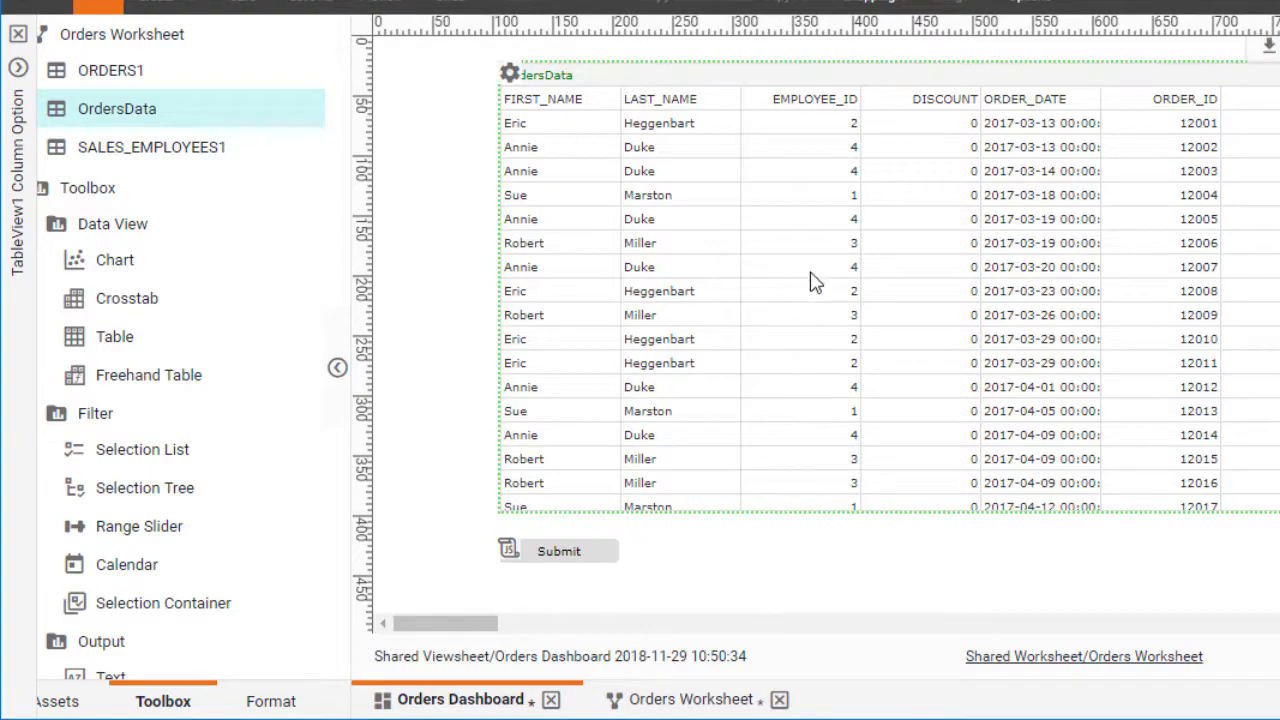
Limit the EMPLOYEE_ID column's input to a minimum of 1 and maximum of 4, with error message "Please enter value between 1 and 4.".
click(812, 225)
right_click(780, 100)
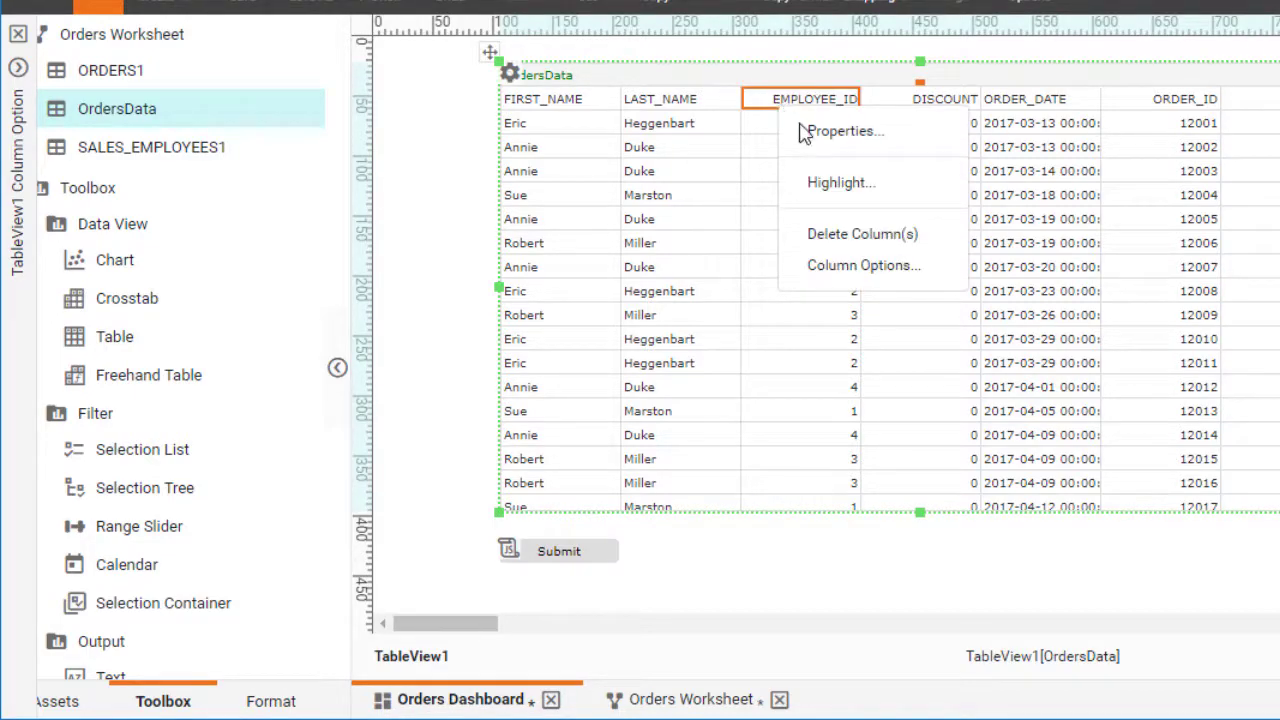
click(945, 268)
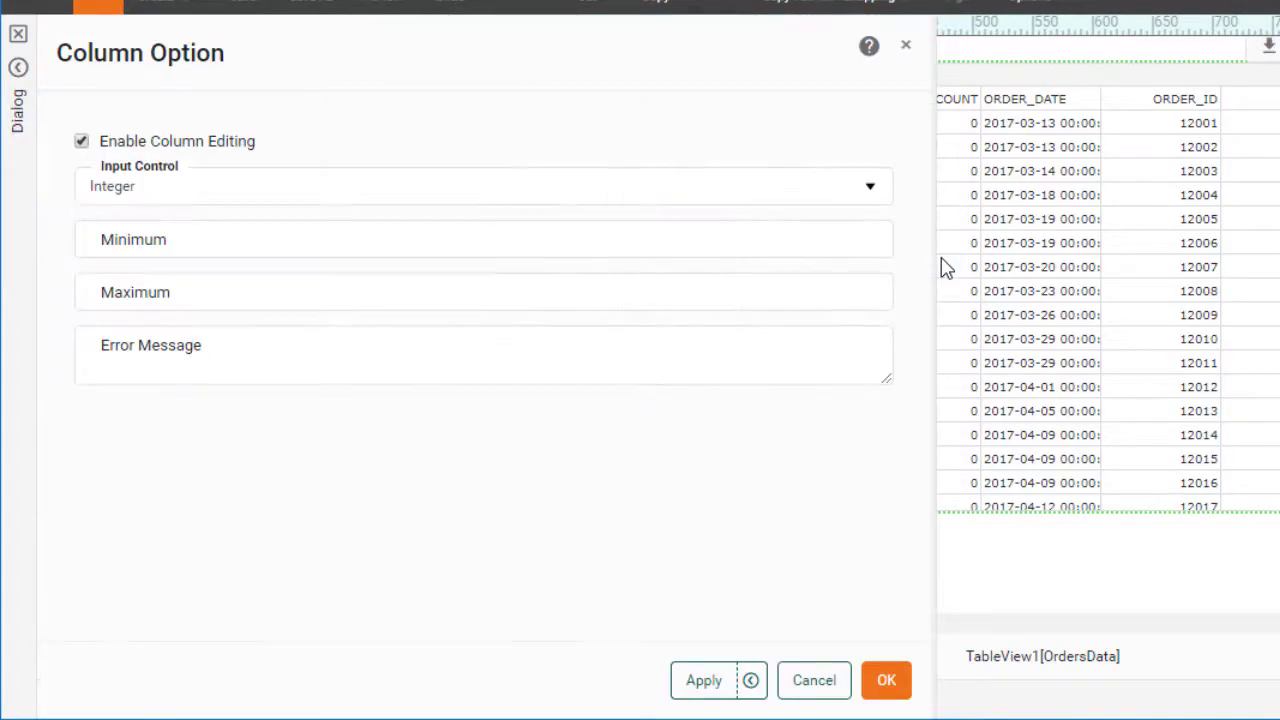
click(289, 240)
text(1)
click(260, 300)
text(4)
click(237, 352)
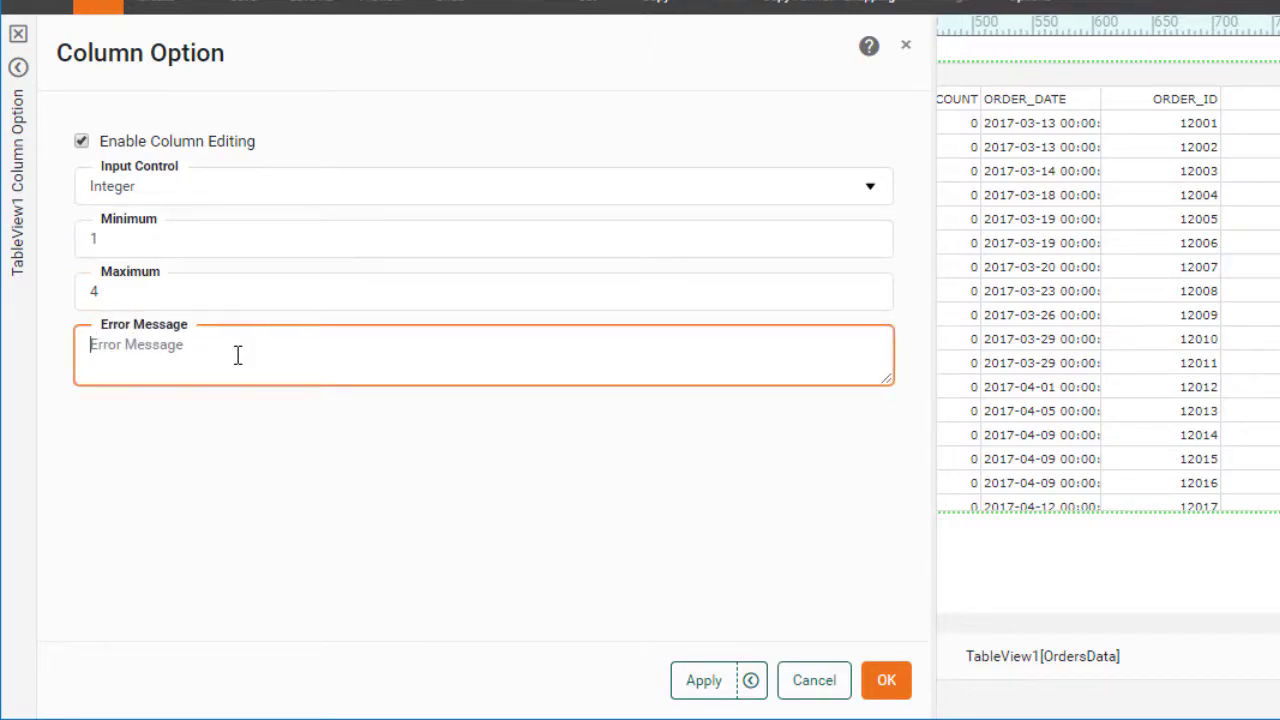
text(Please enter value between 1 and 4.)
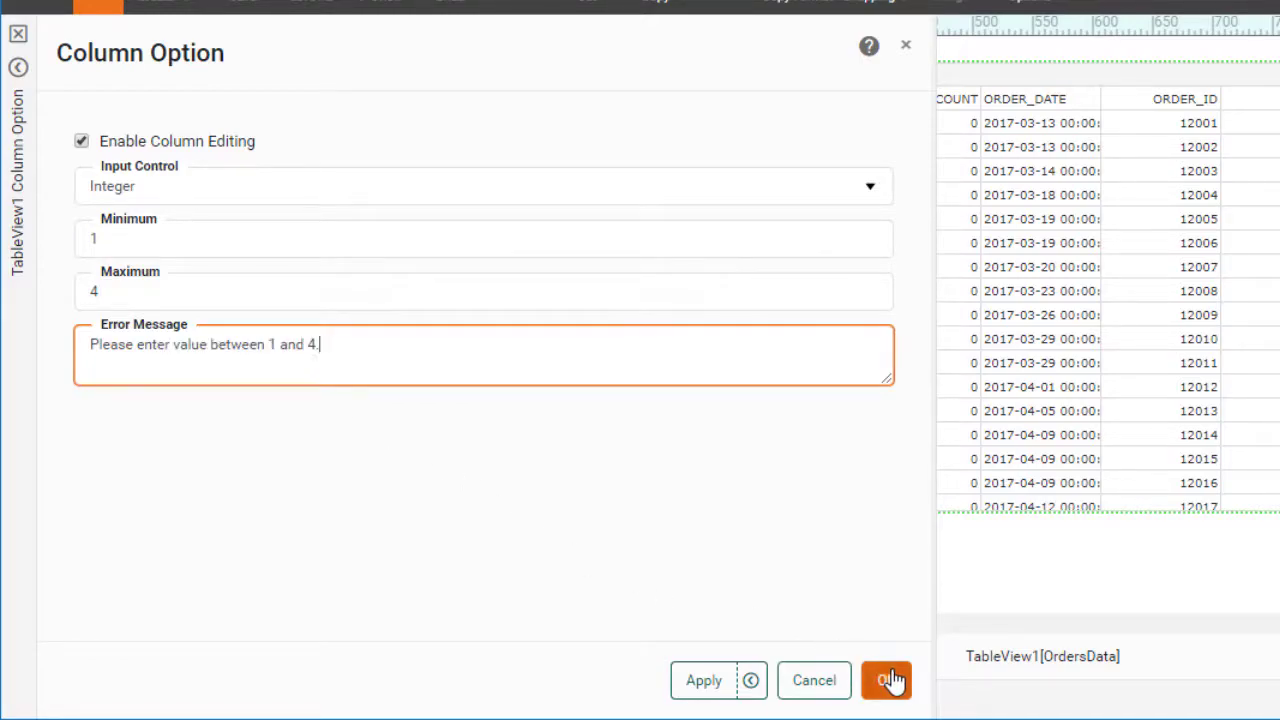
click(887, 680)
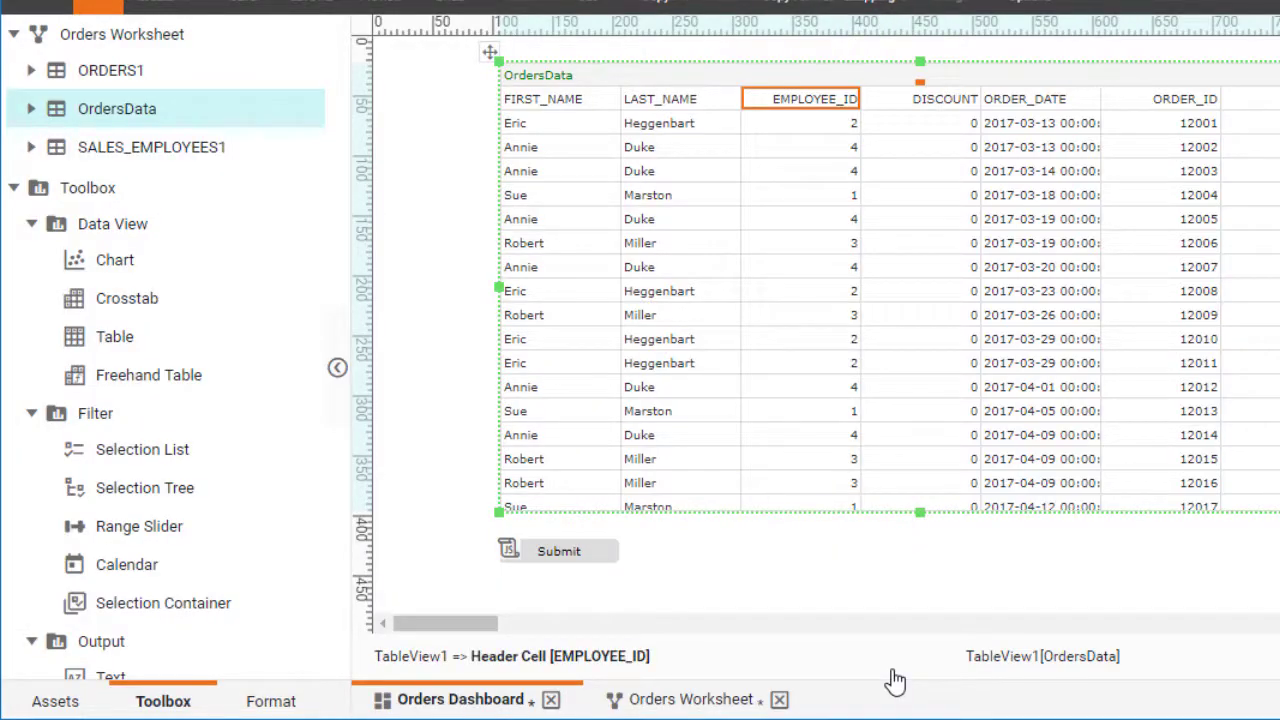
Set the DISCOUNT column's input control to Float with a minimum of 0 and a maximum of 1.
click(898, 105)
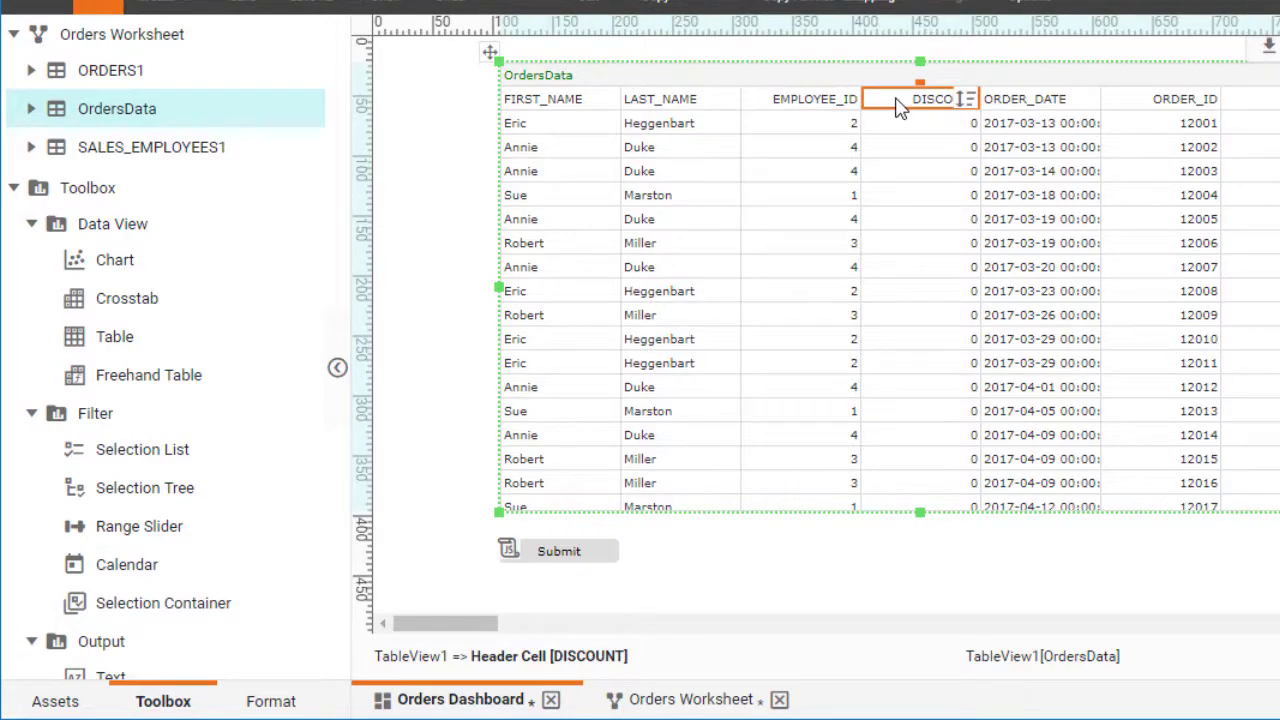
right_click(898, 108)
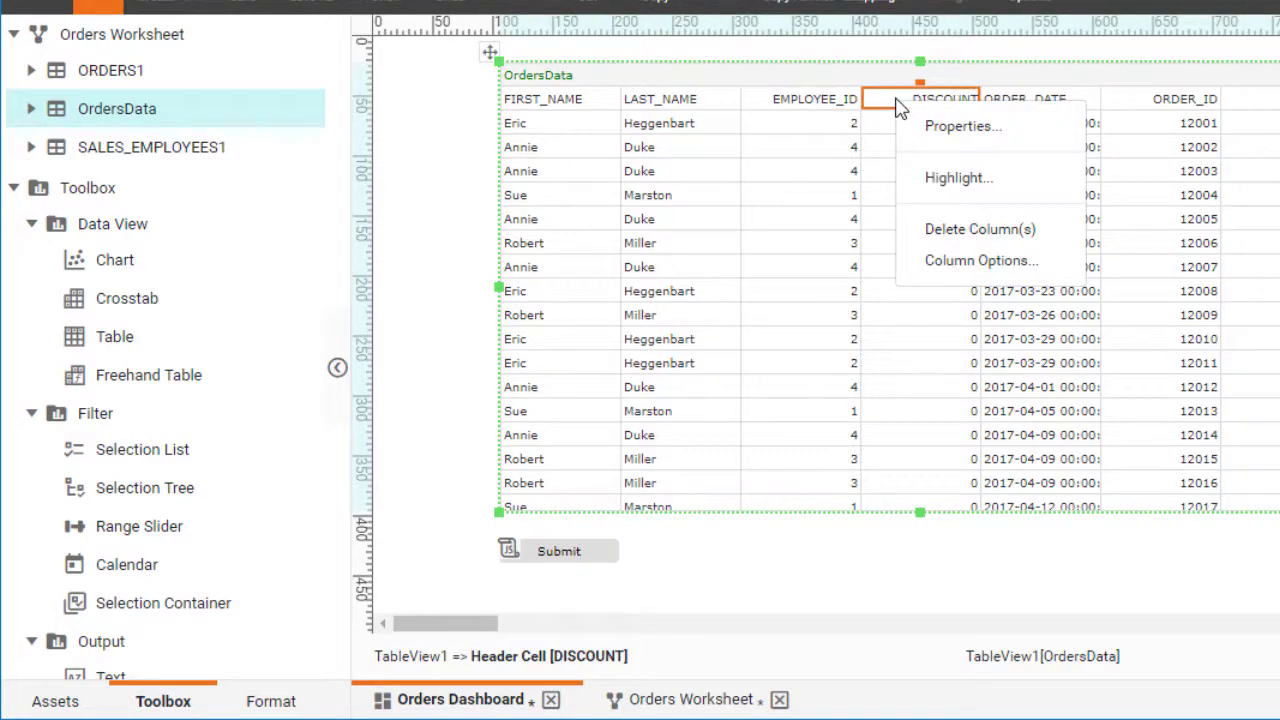
click(995, 260)
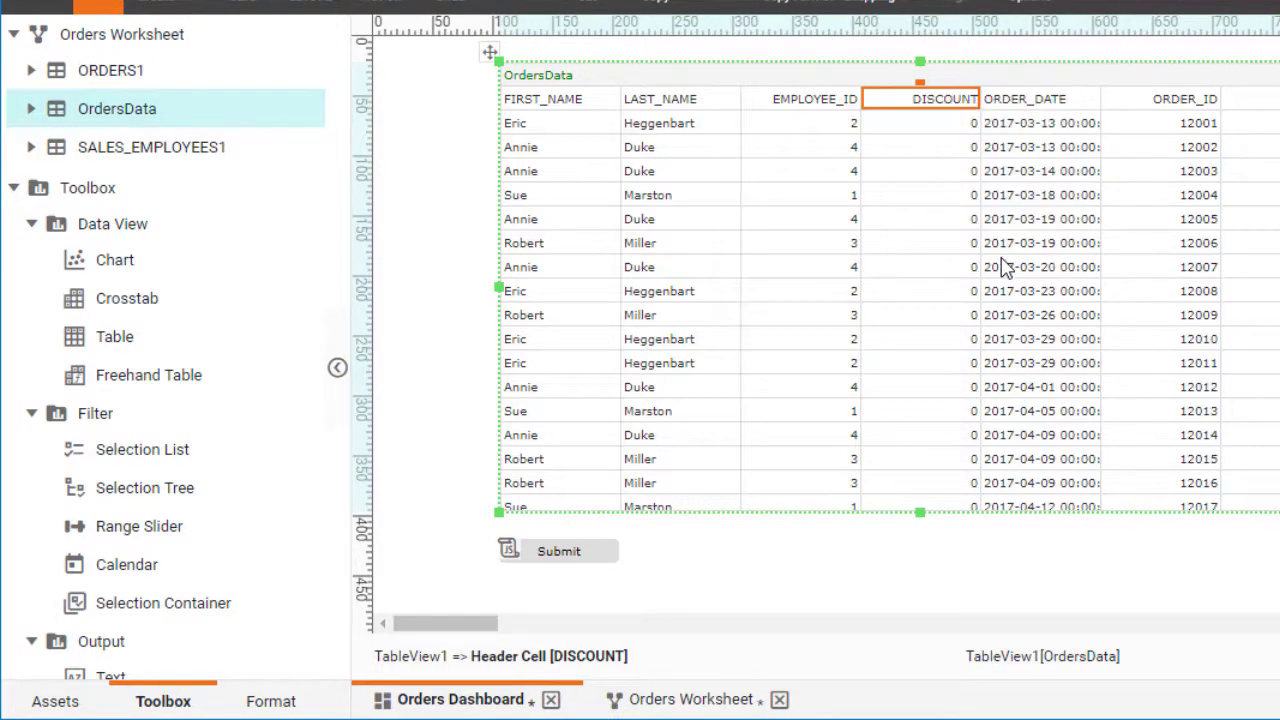
click(277, 192)
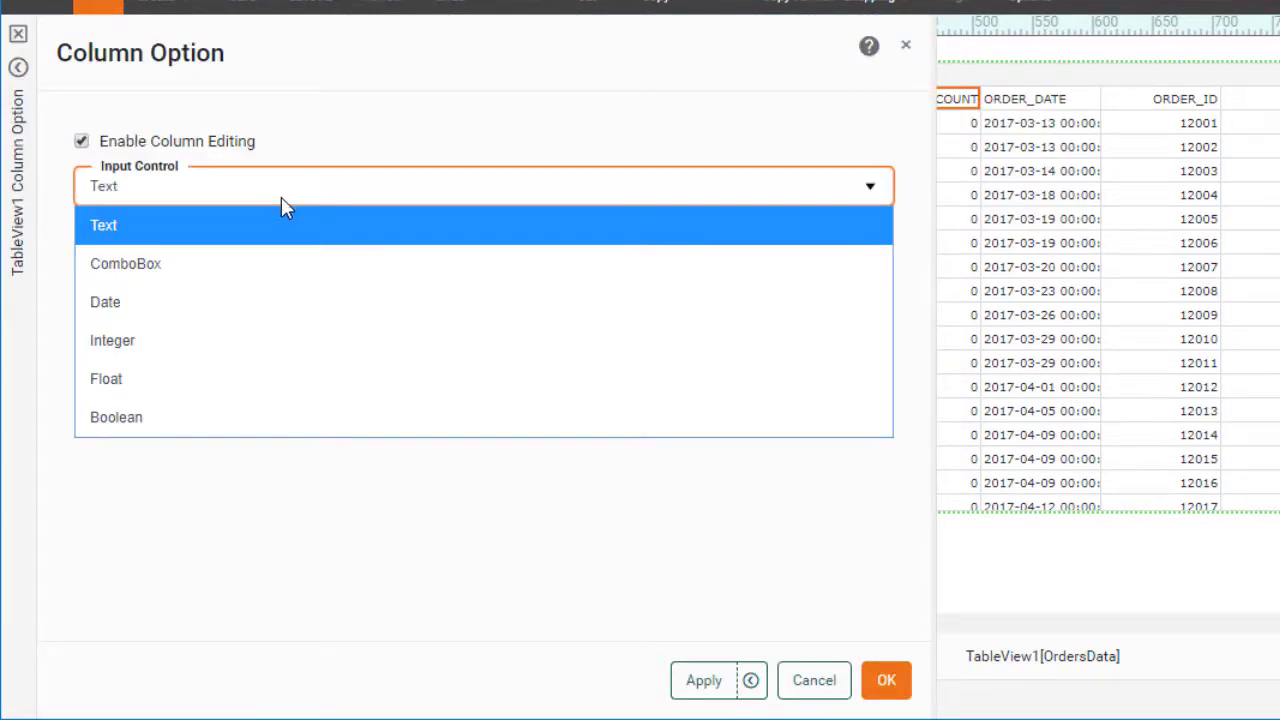
click(296, 370)
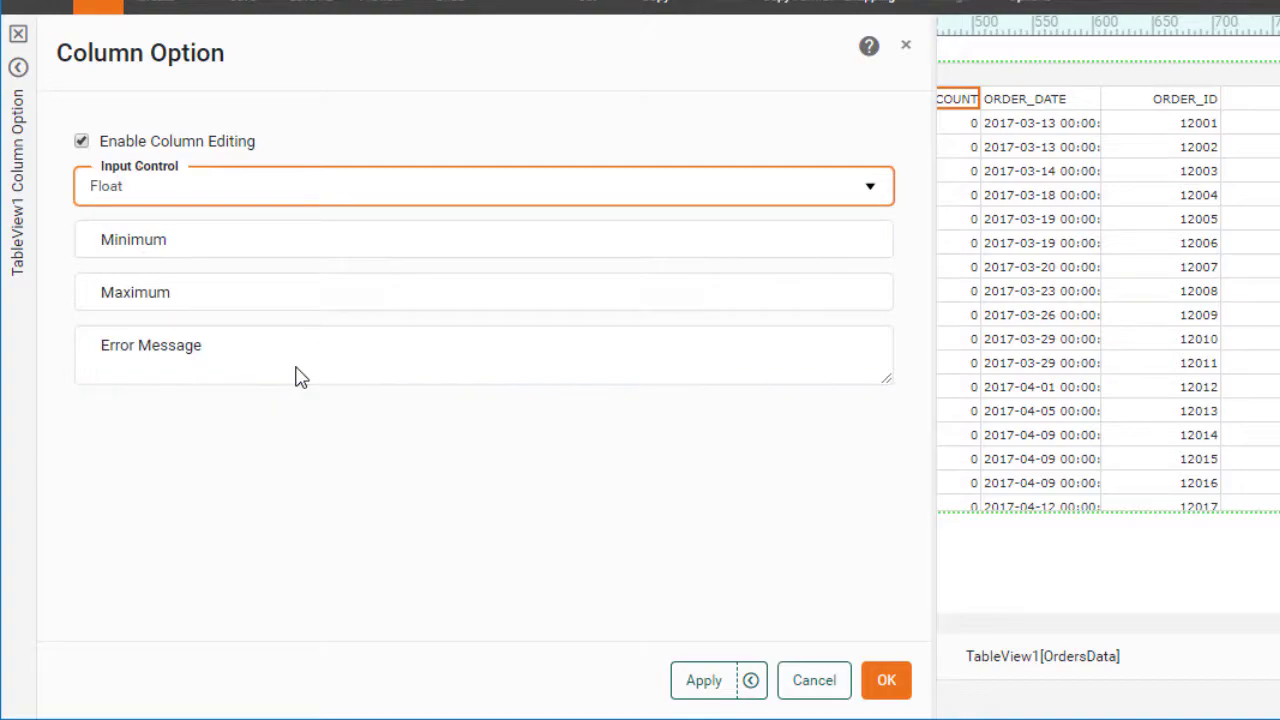
click(197, 239)
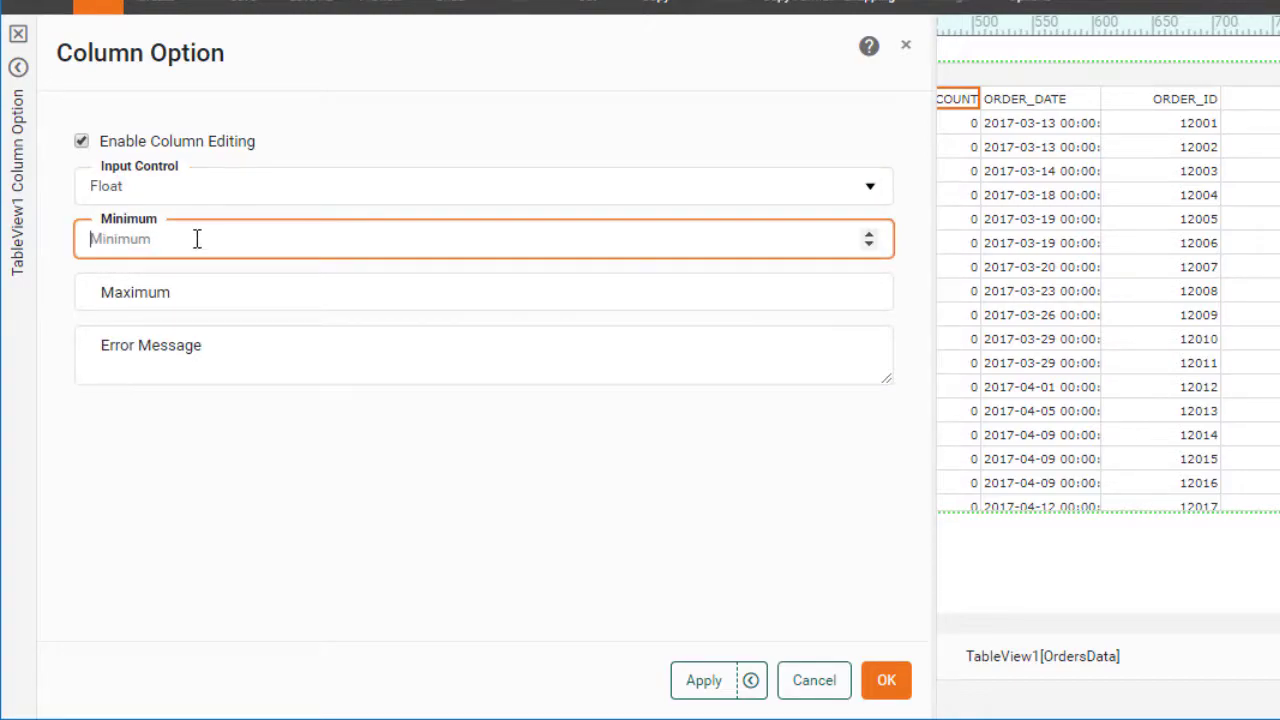
text(0)
click(151, 291)
text(1)
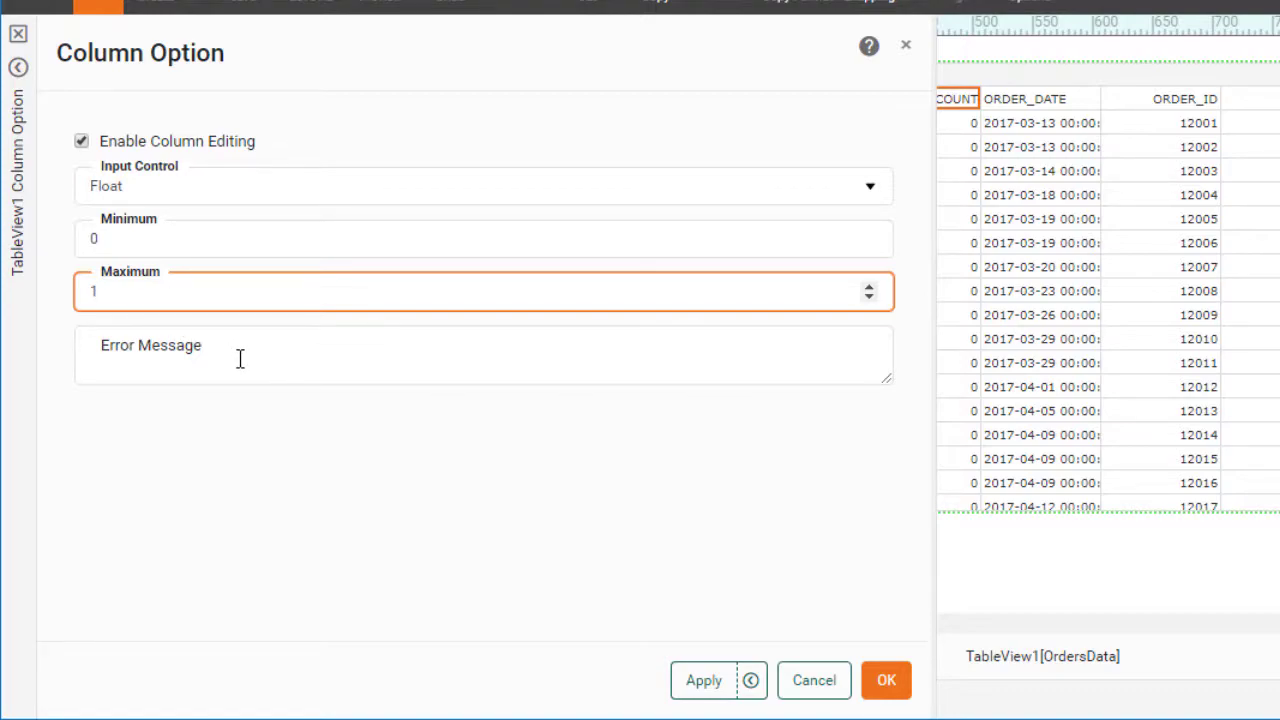
click(893, 684)
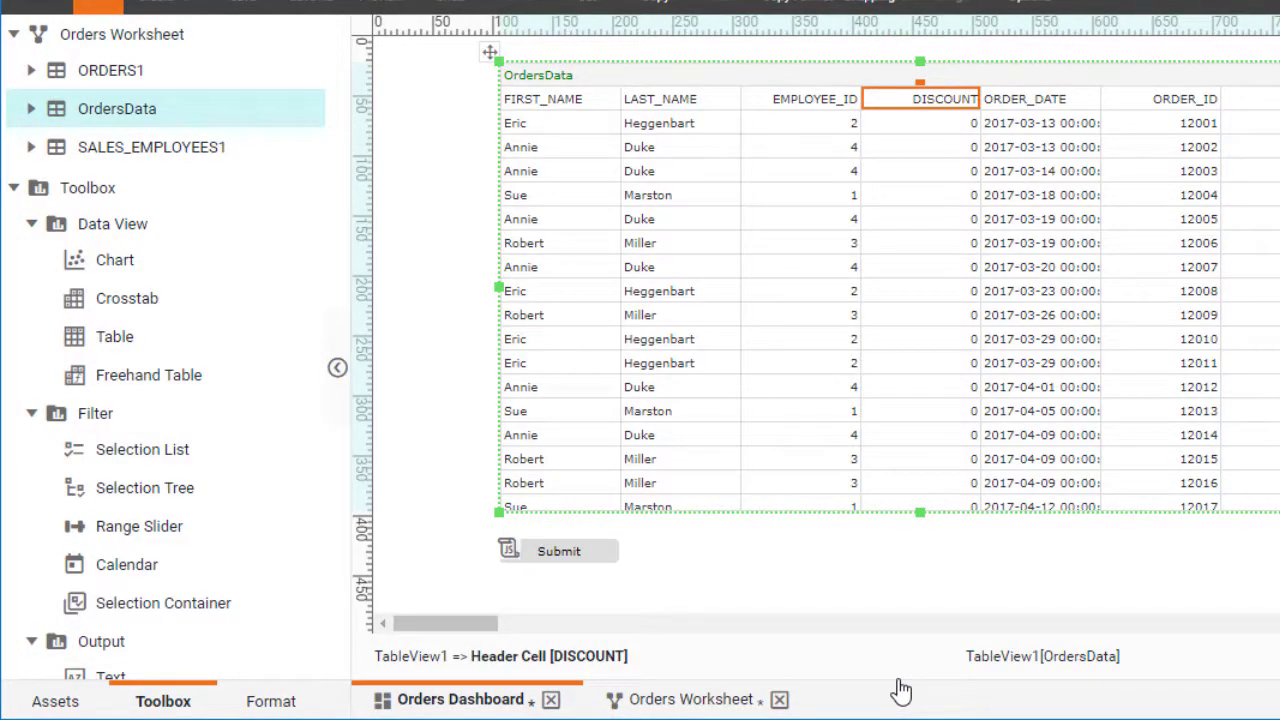
Set the ORDER_DATE column's input control to Date in its column options.
click(1036, 104)
right_click(1036, 104)
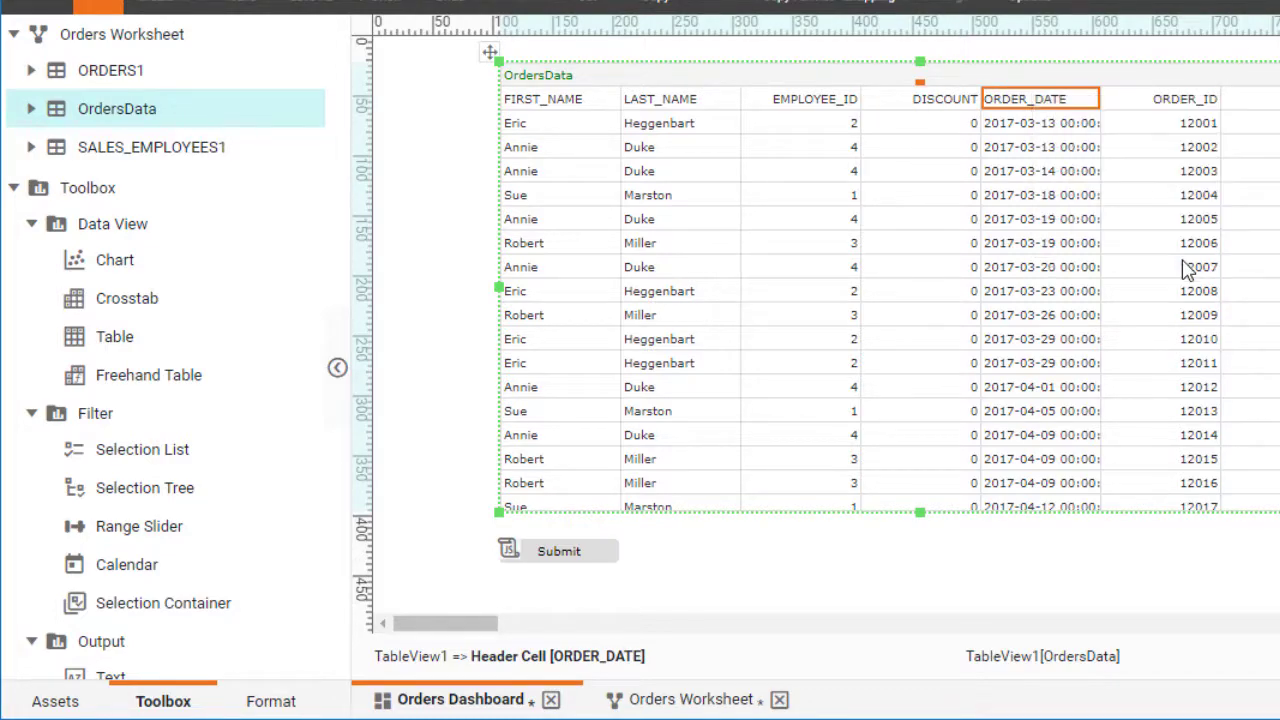
click(1186, 270)
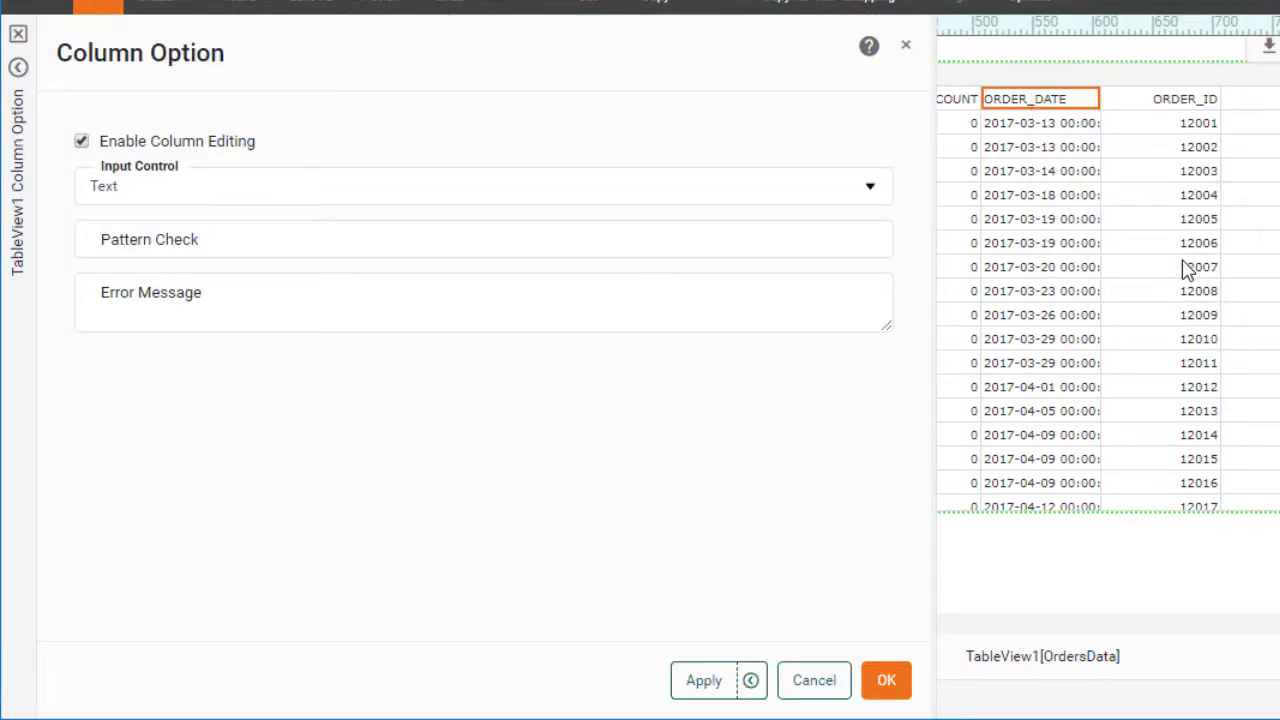
click(252, 198)
click(251, 296)
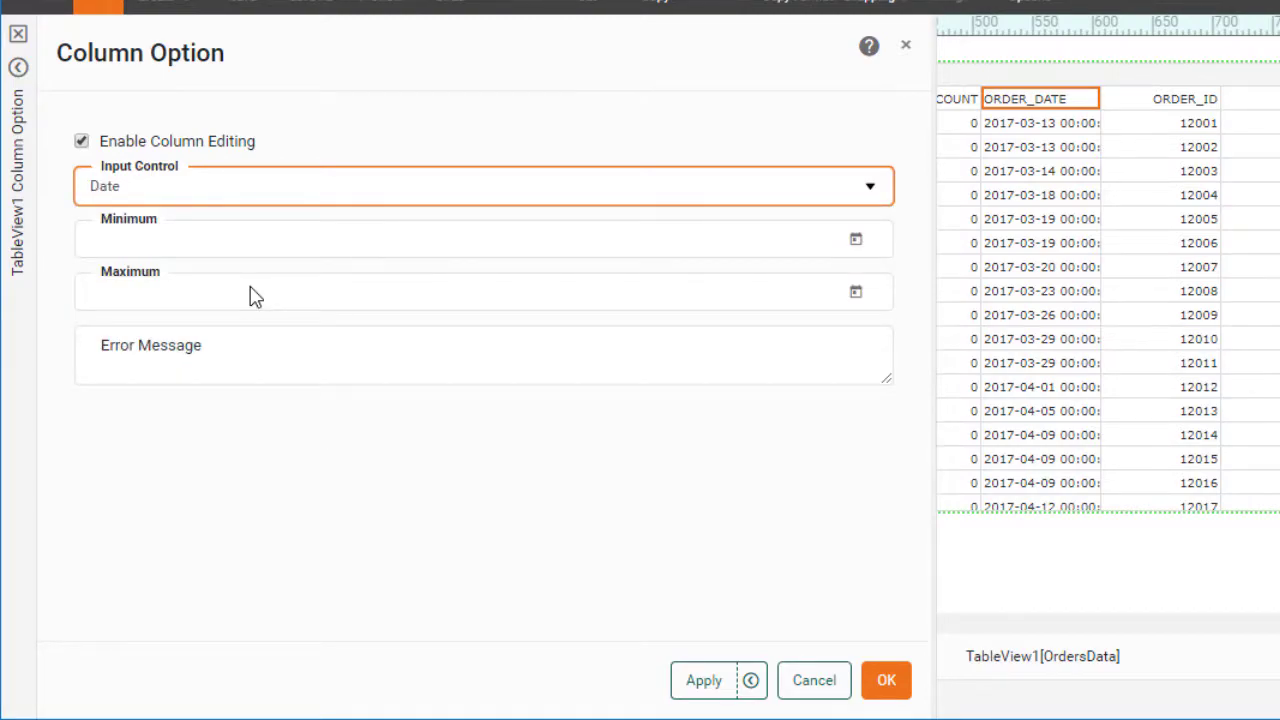
Restrict the ORDER_DATE input to dates from 2015-11-15 to 2018-11-16.
click(855, 241)
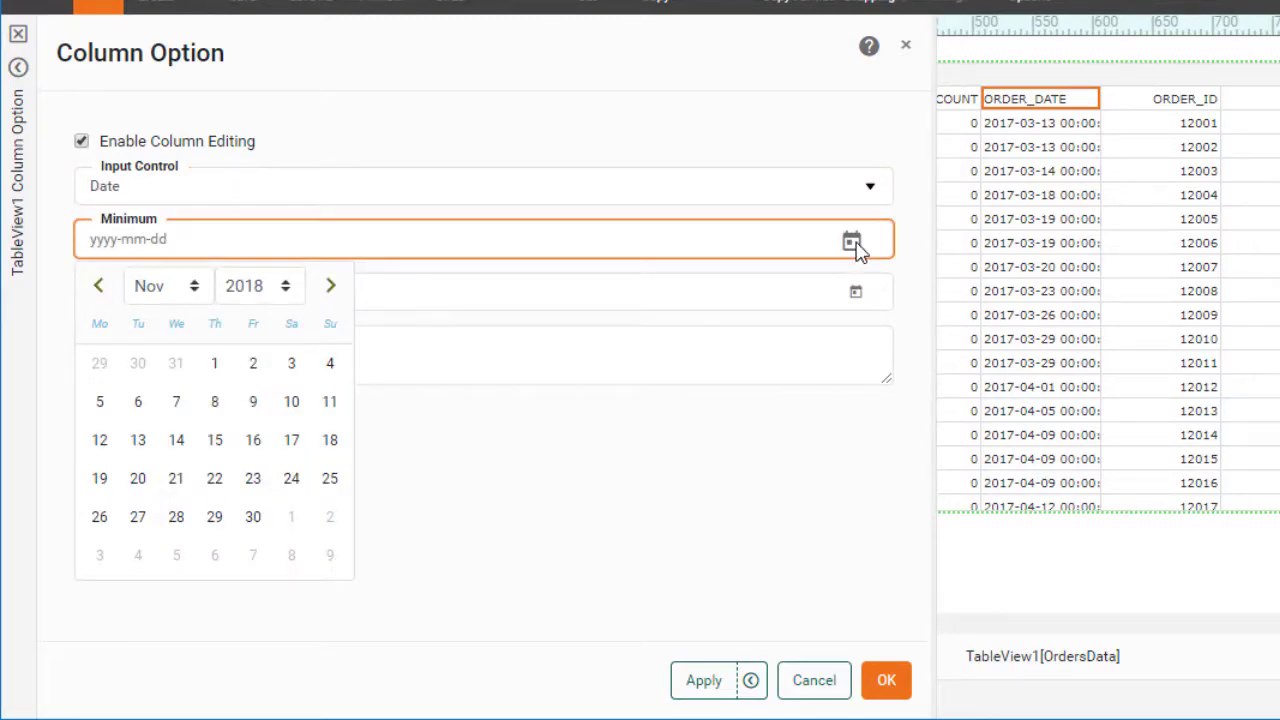
click(285, 292)
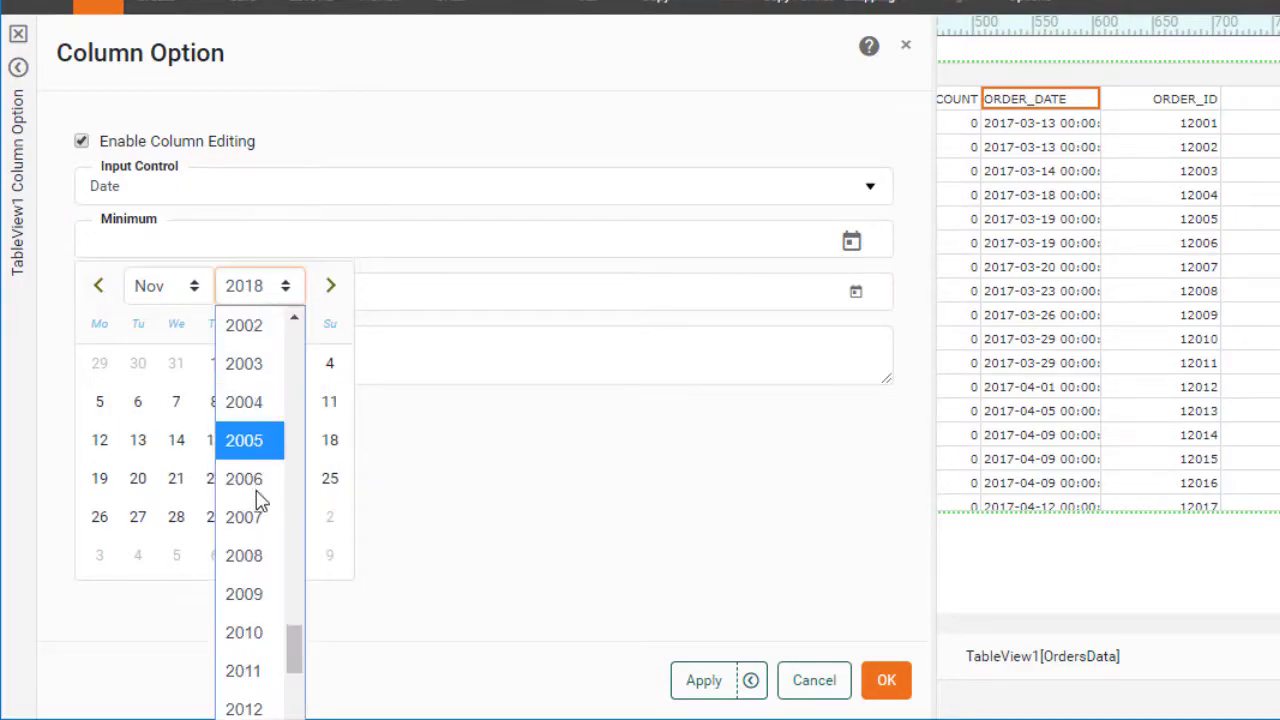
click(244, 719)
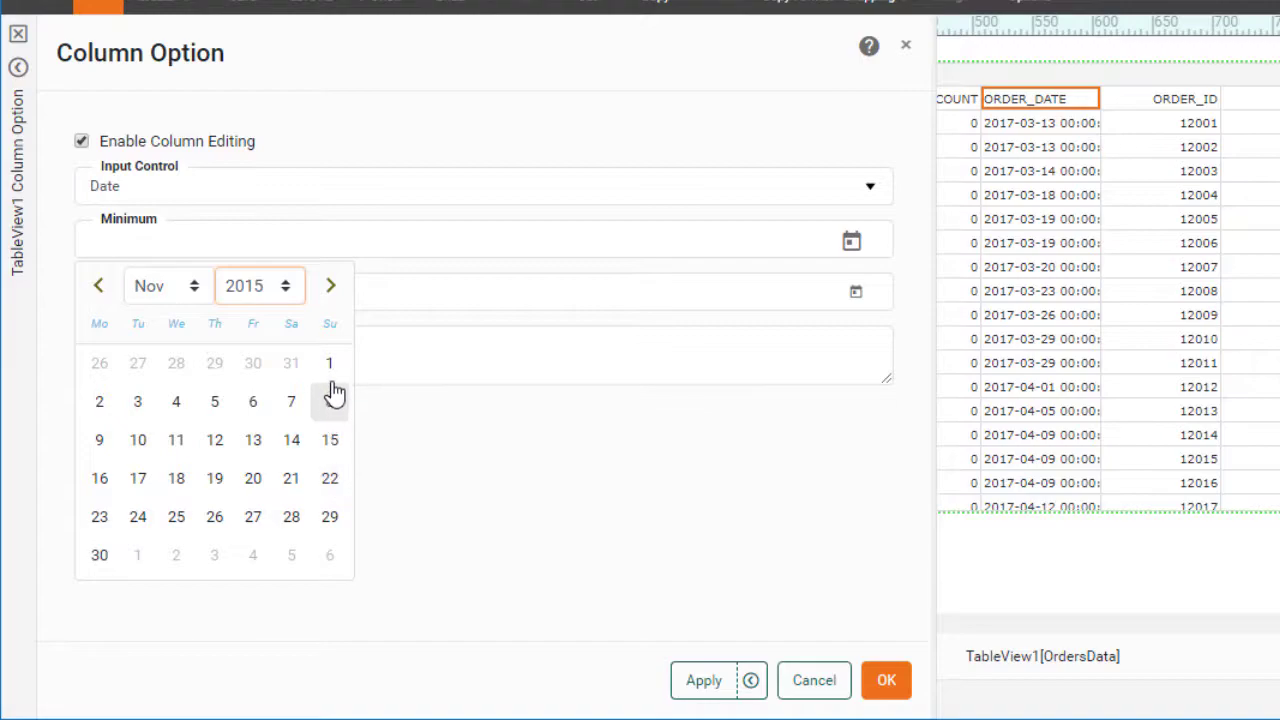
click(332, 447)
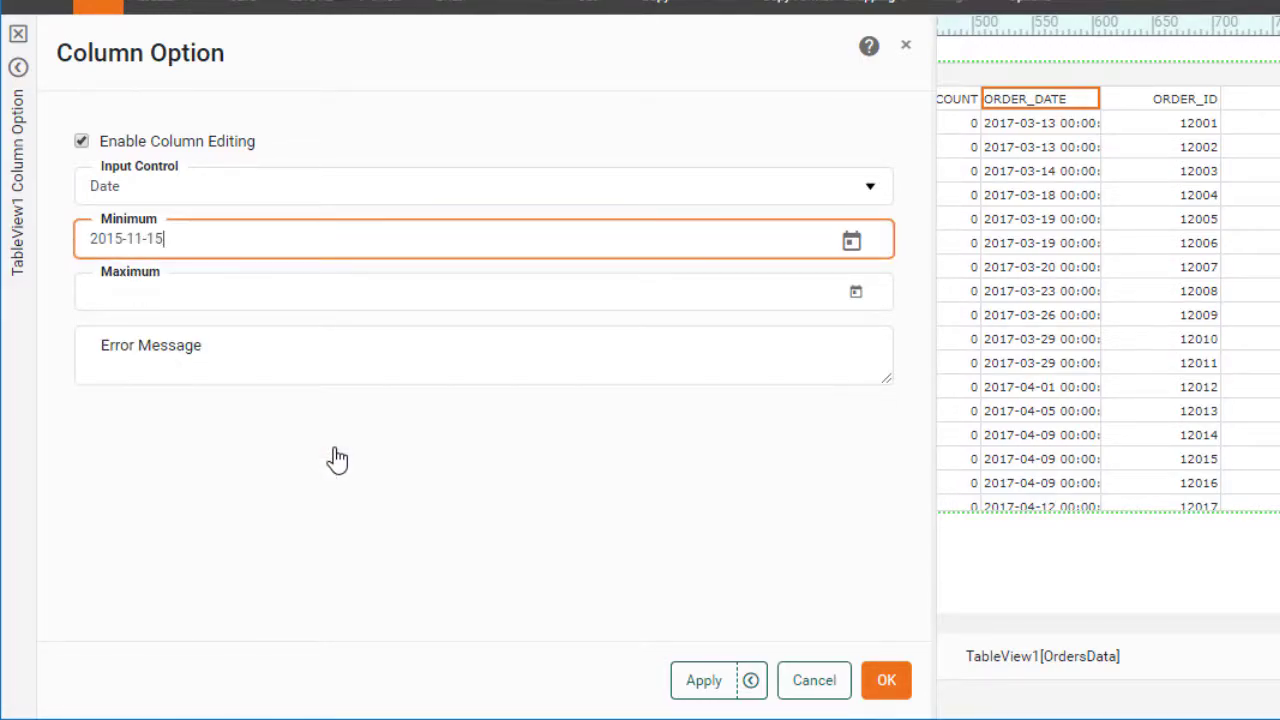
click(854, 295)
click(253, 495)
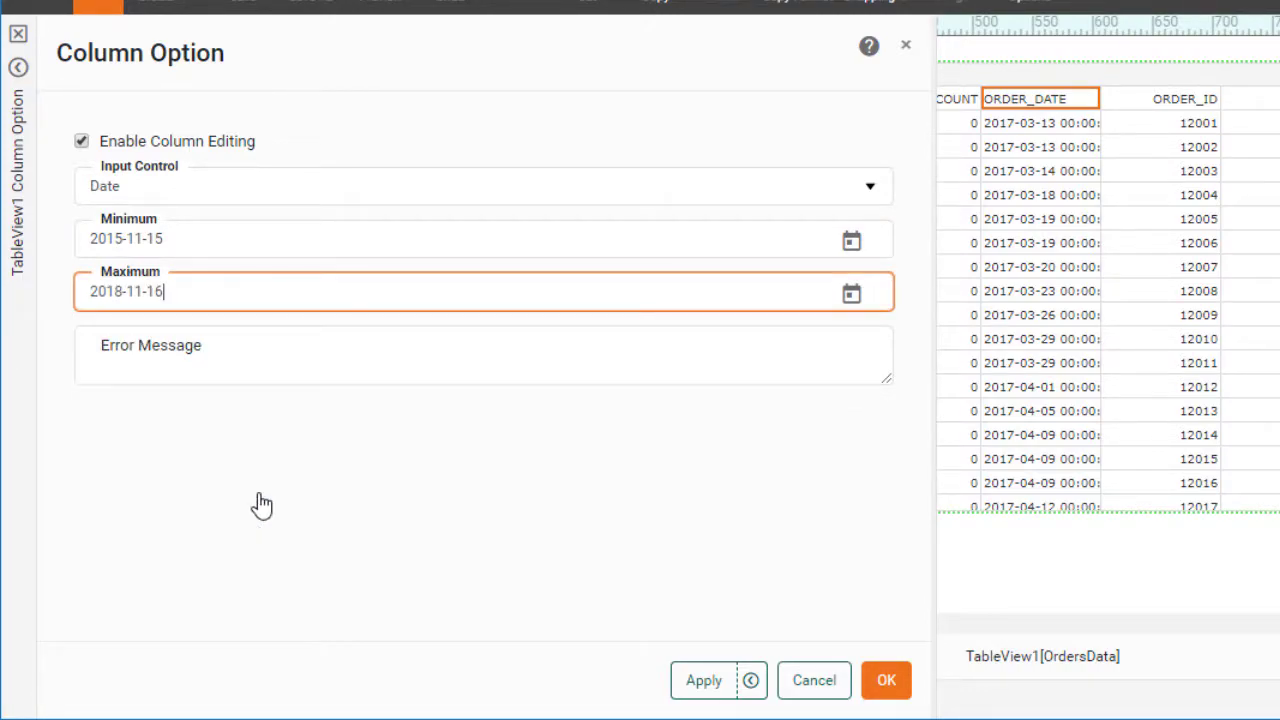
Add the error message "Use a valid date." to the ORDER_DATE column and accept its options.
click(258, 366)
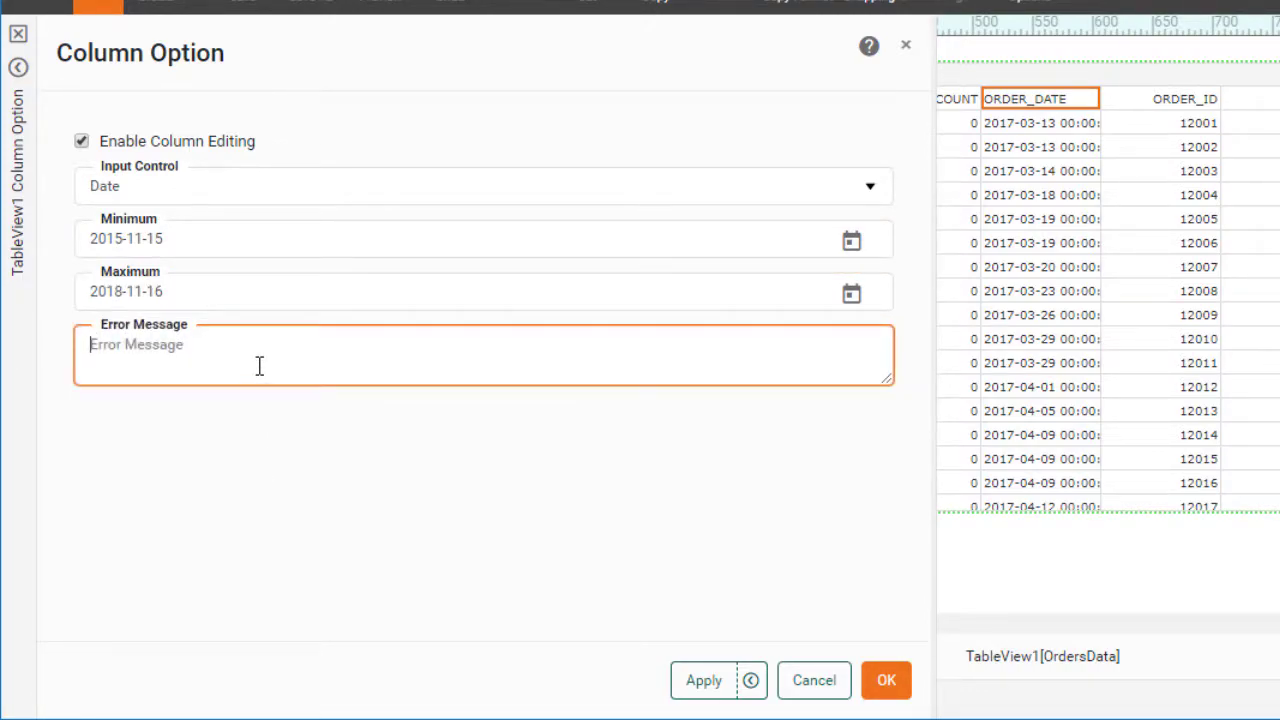
text(Use a valid date)
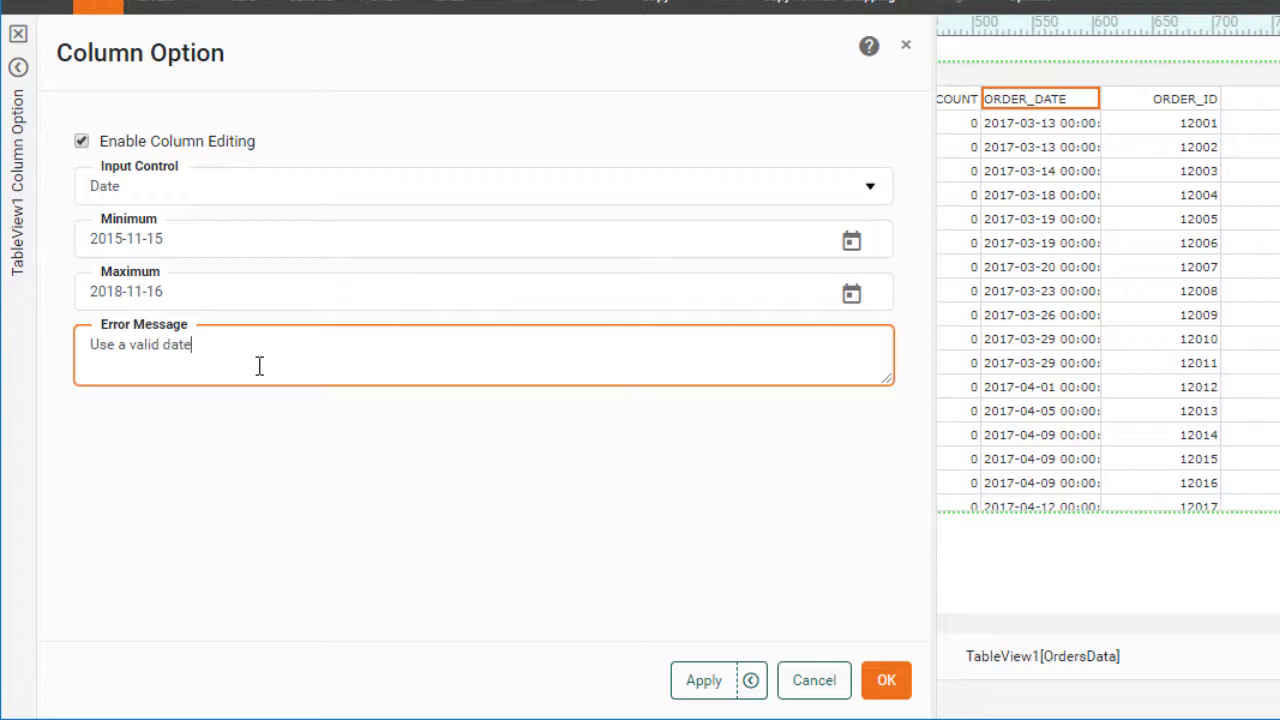
text(.)
click(893, 685)
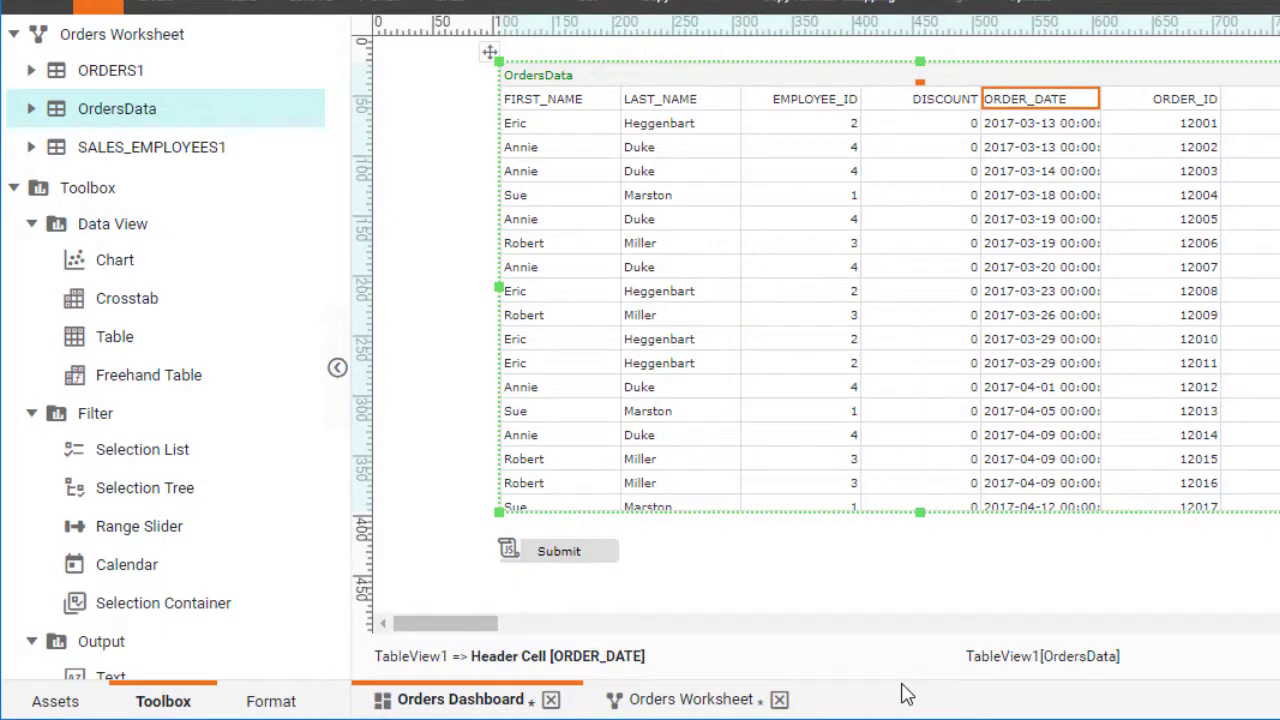
Set the ORDER_ID column's input control to Integer without minimum or maximum limits.
click(1145, 108)
click(1209, 99)
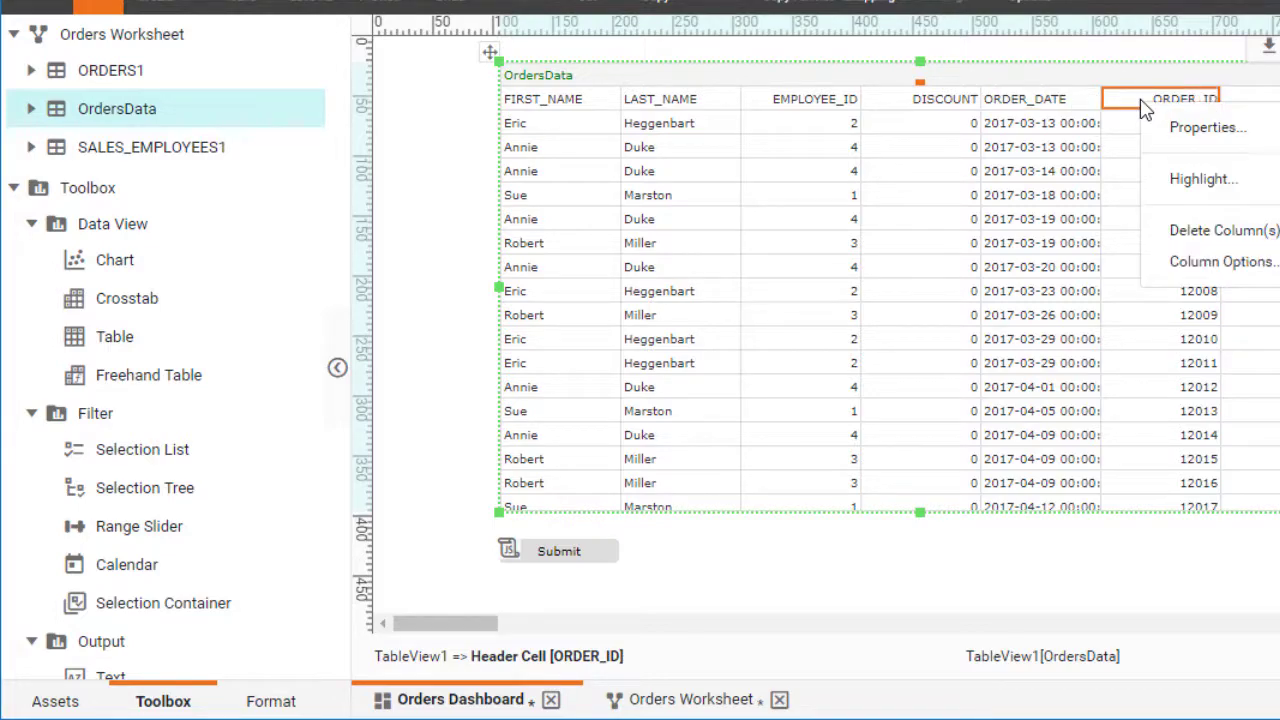
click(1250, 259)
click(303, 196)
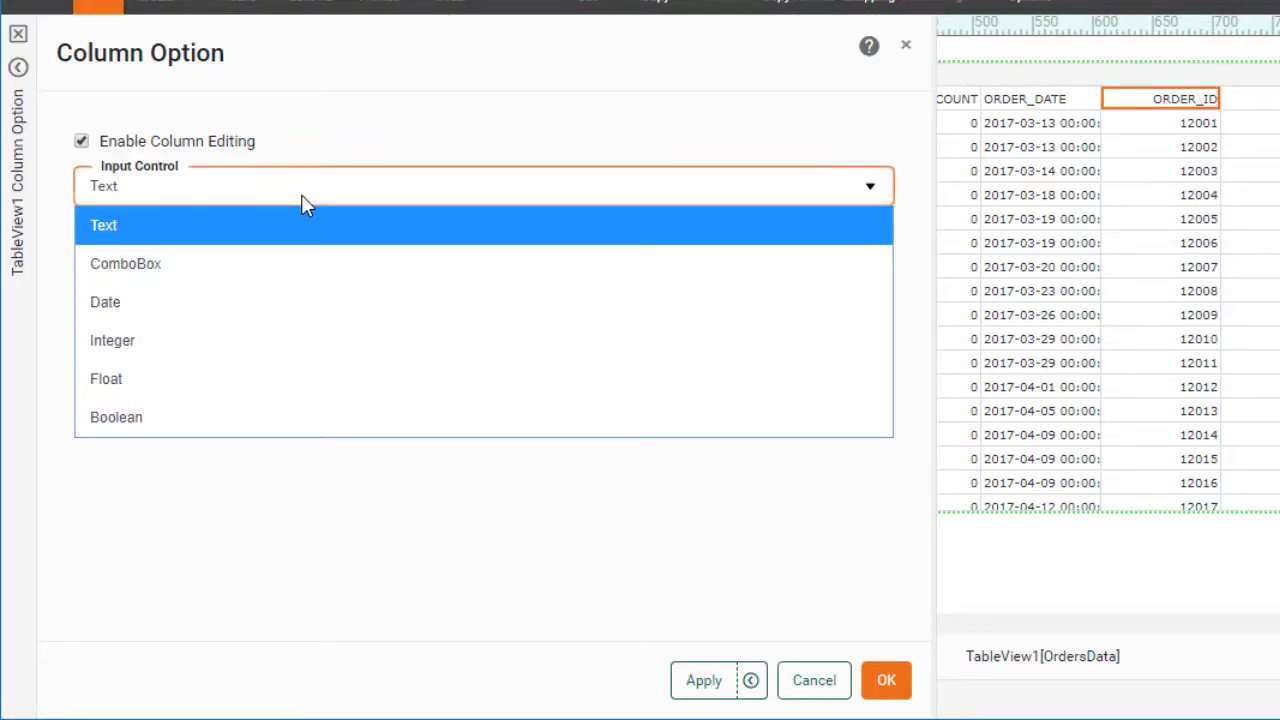
click(313, 341)
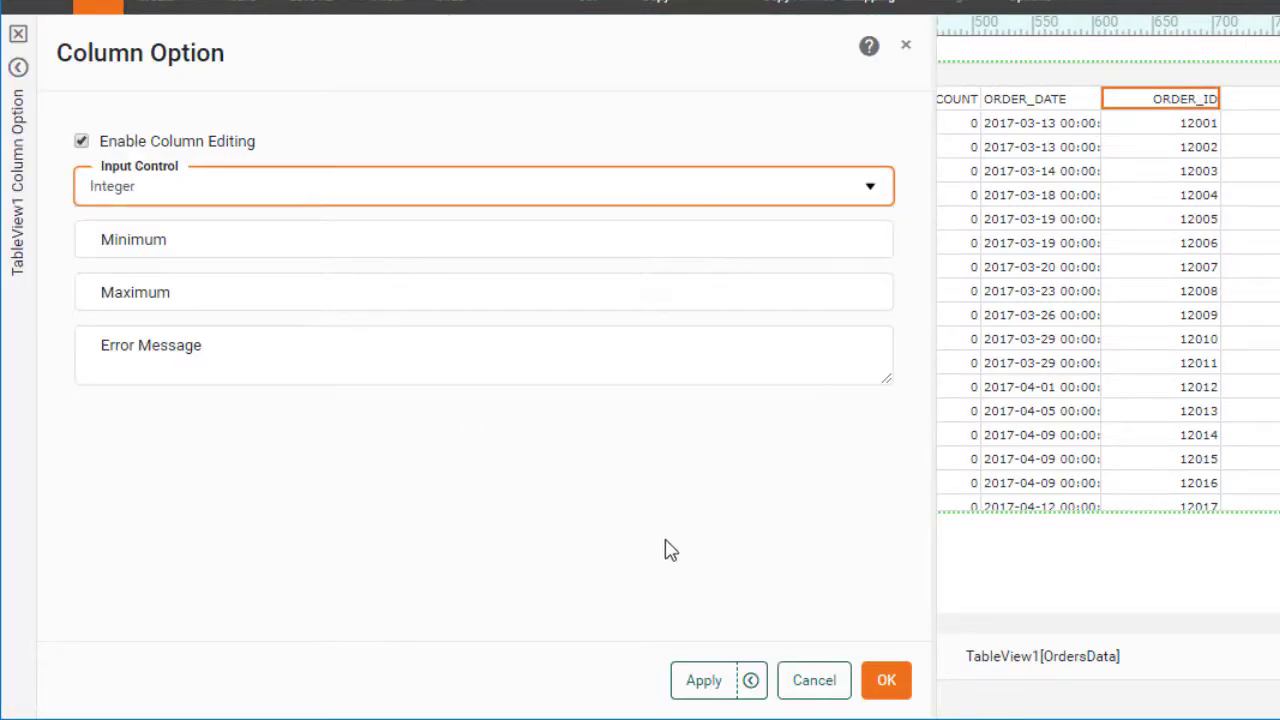
click(880, 680)
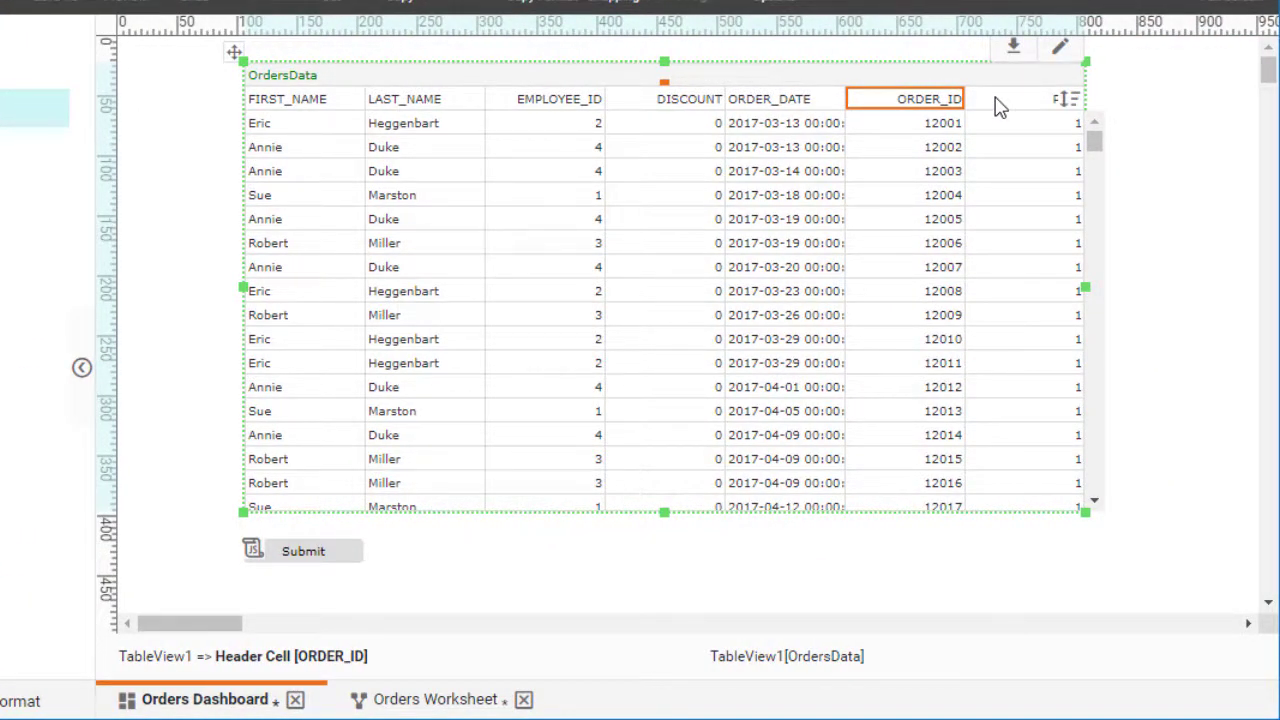
Set the PAID column's input control to Boolean and accept the column options.
right_click(998, 107)
click(1088, 258)
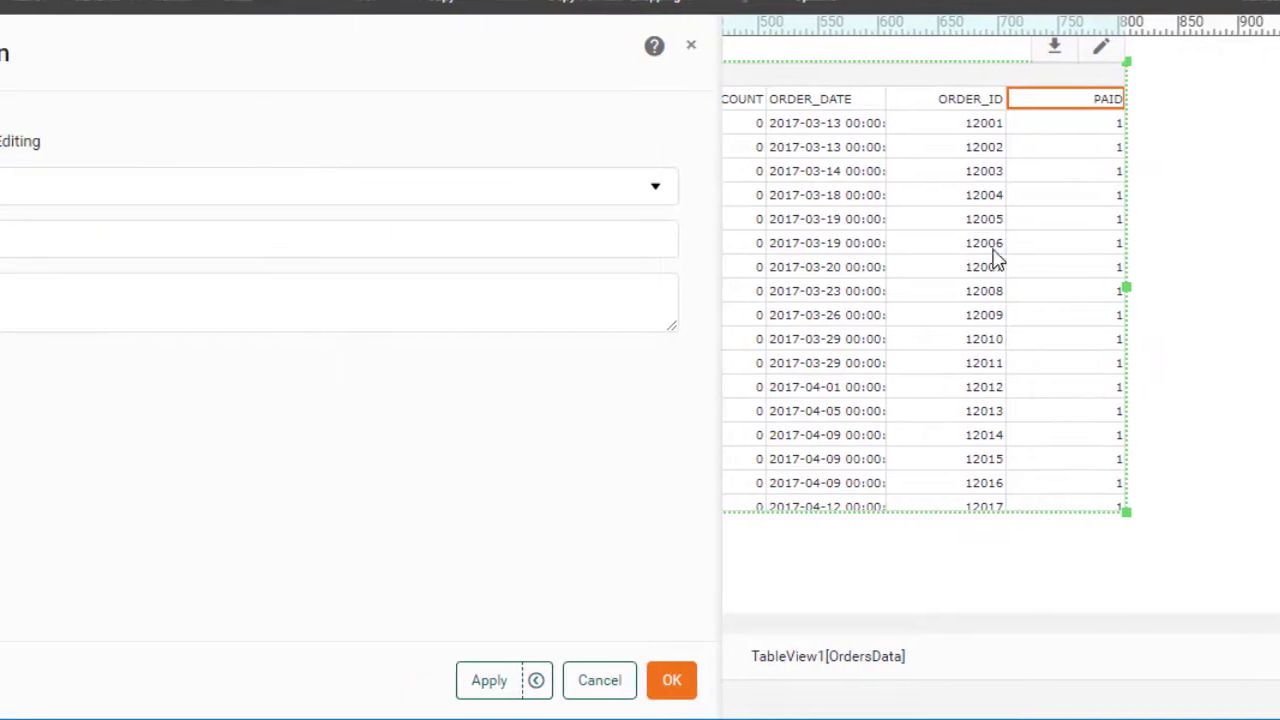
click(231, 189)
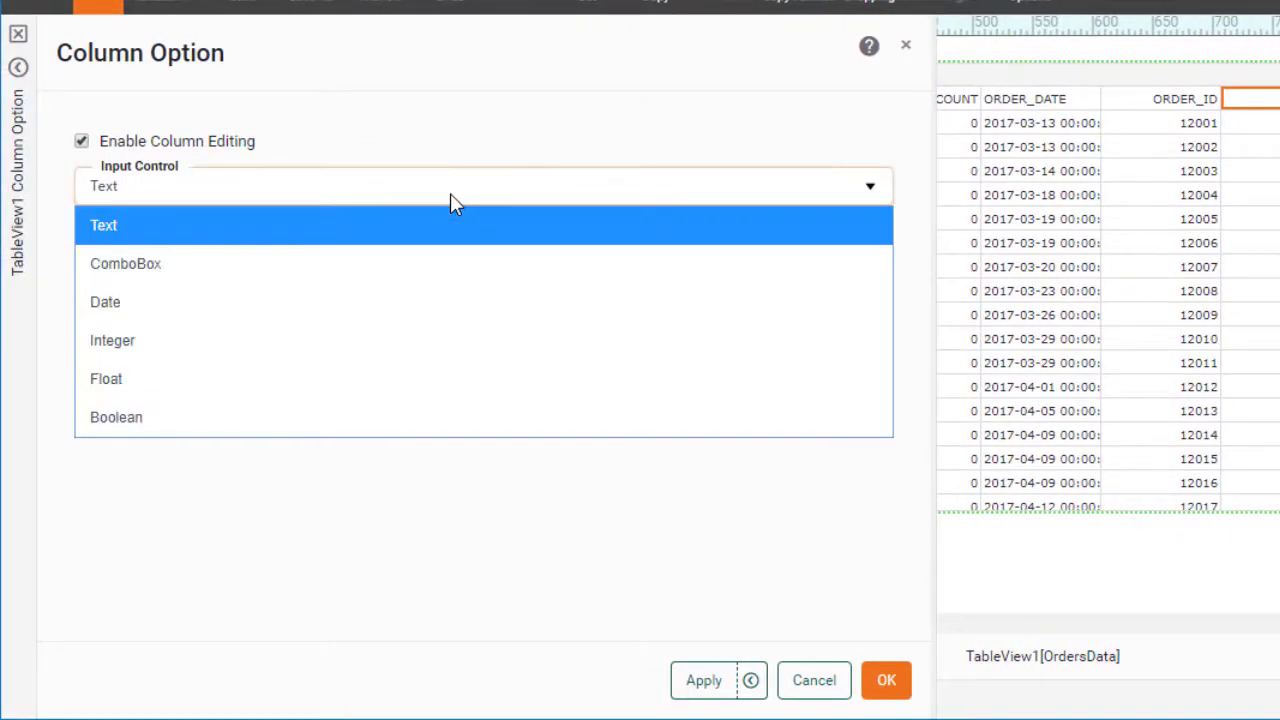
click(460, 417)
click(886, 684)
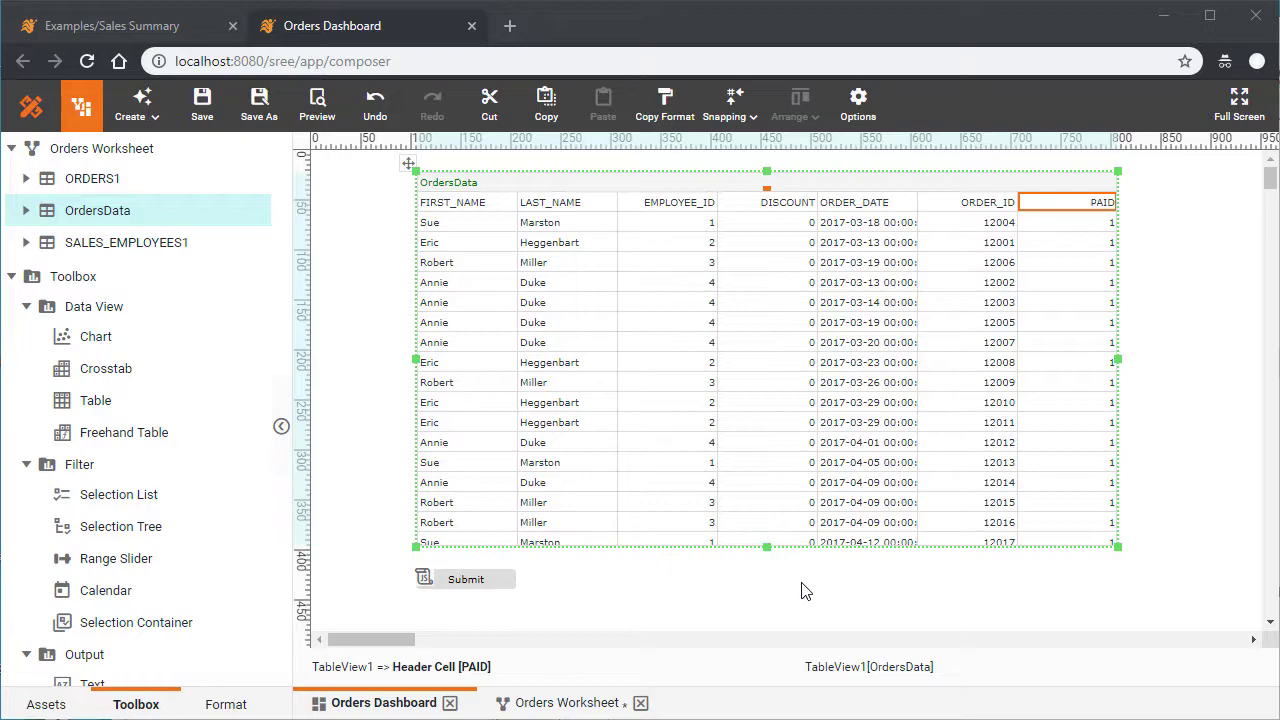
Preview the dashboard and append "eeee" to the FIRST_NAME value in the third row of the table.
click(328, 108)
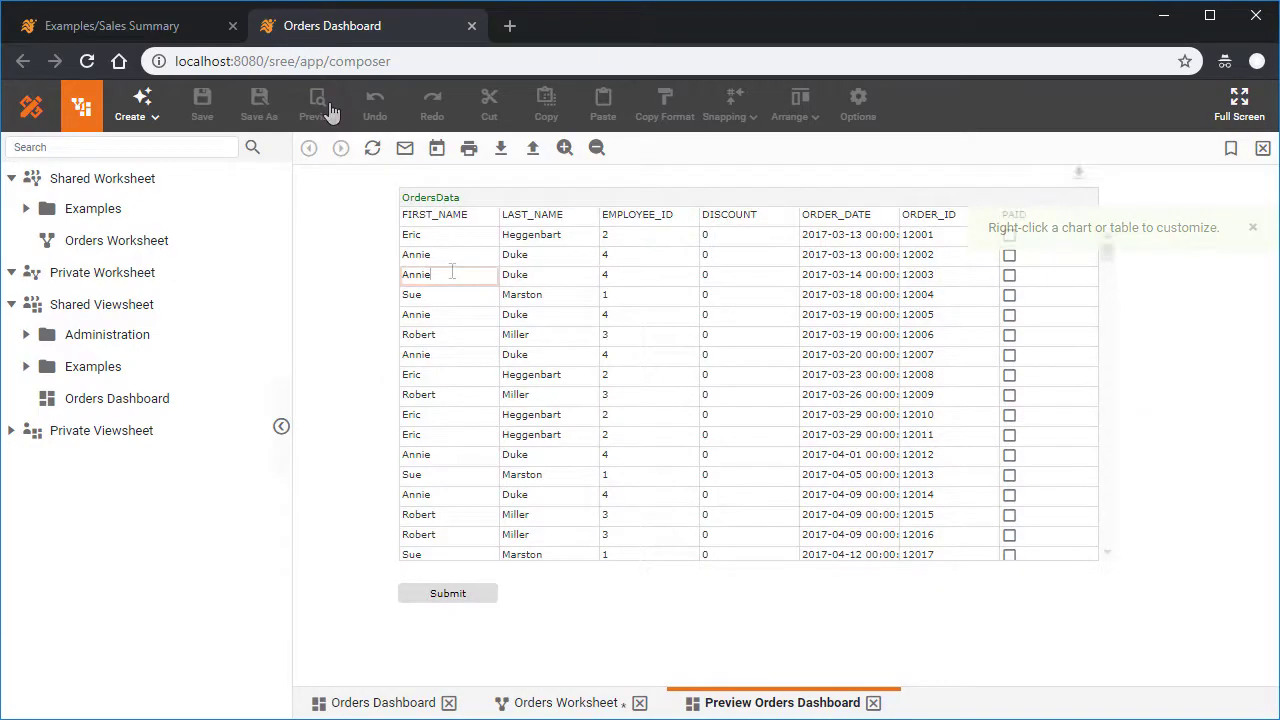
click(451, 271)
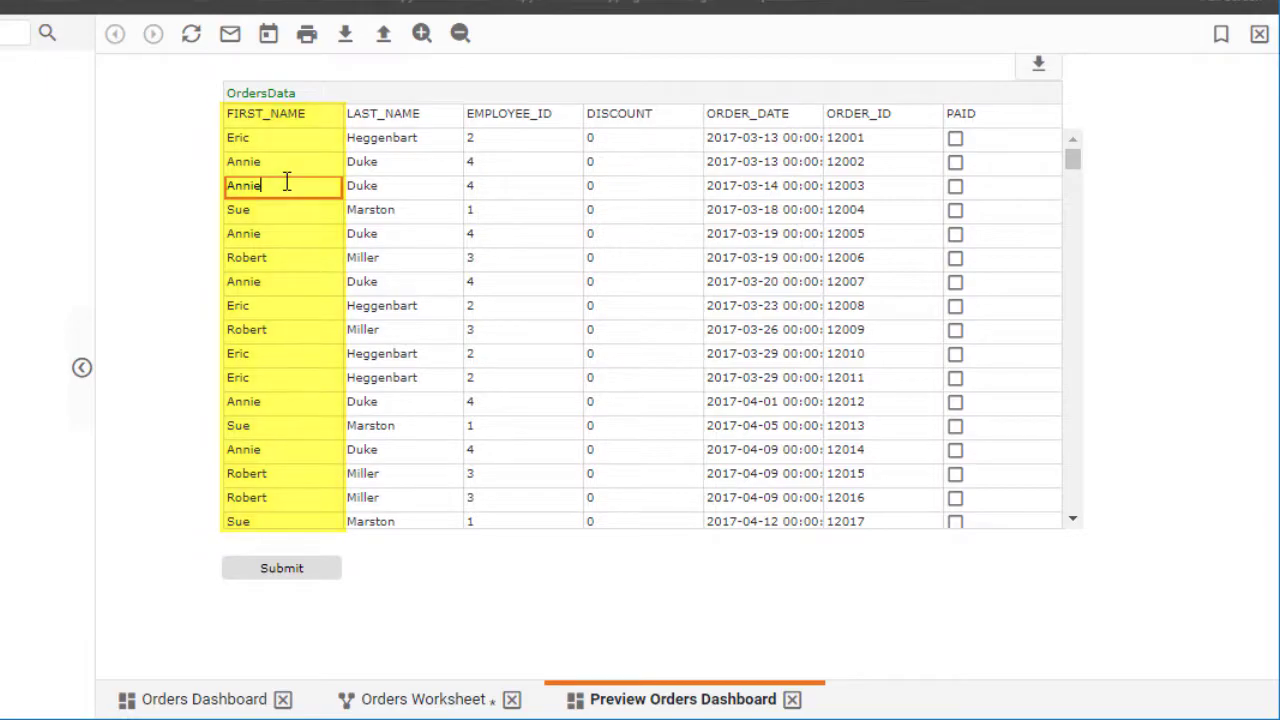
text(eeee)
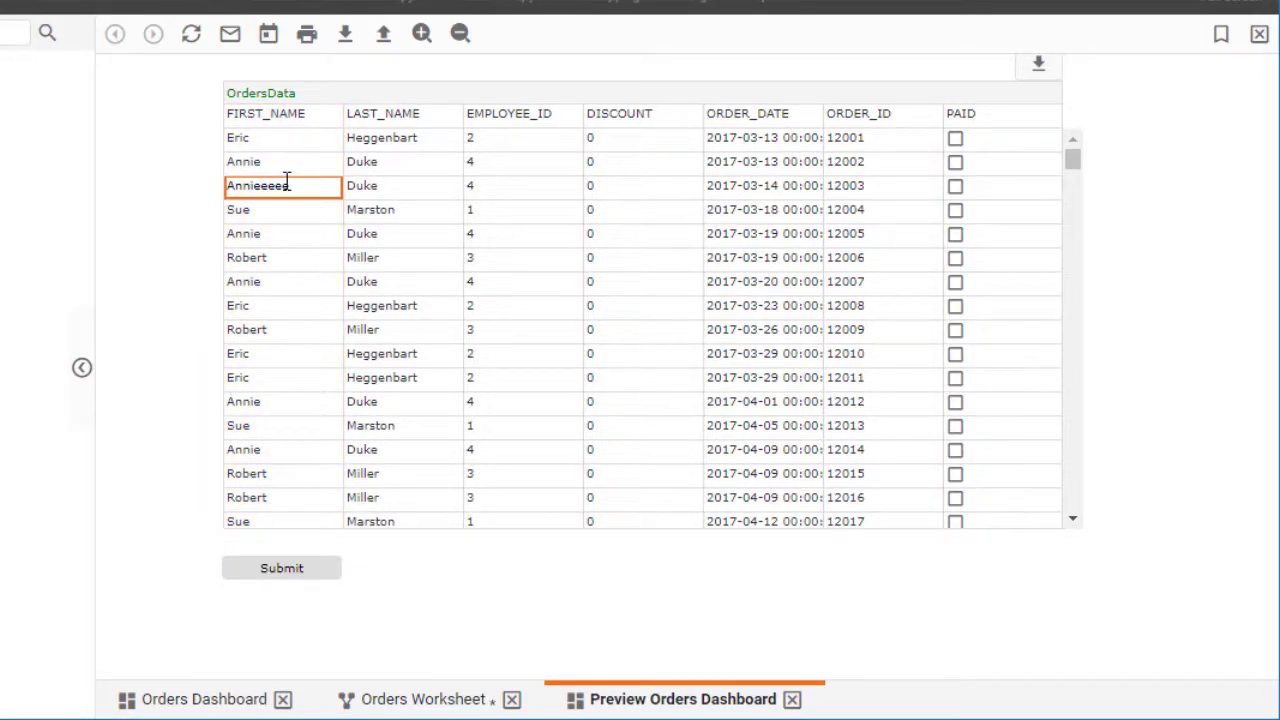
click(290, 258)
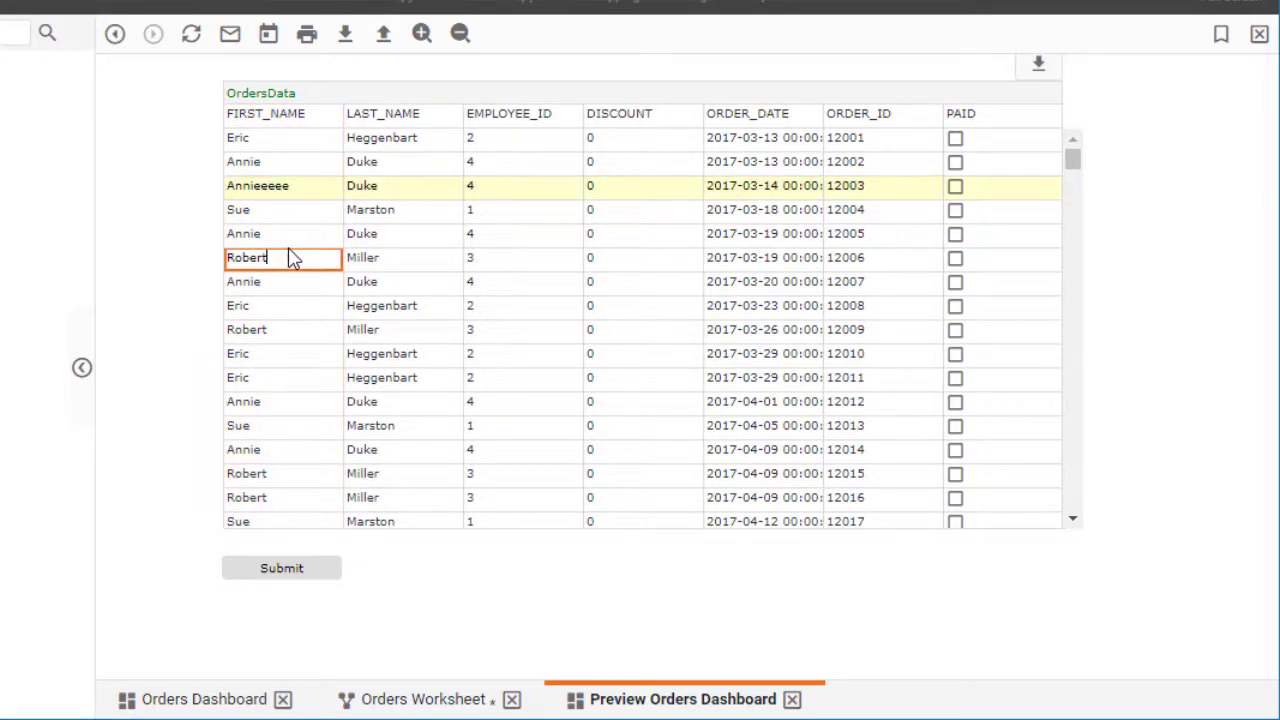
Try to lower the third row's EMPLOYEE_ID below 1 in steps, and dismiss the range error.
click(493, 190)
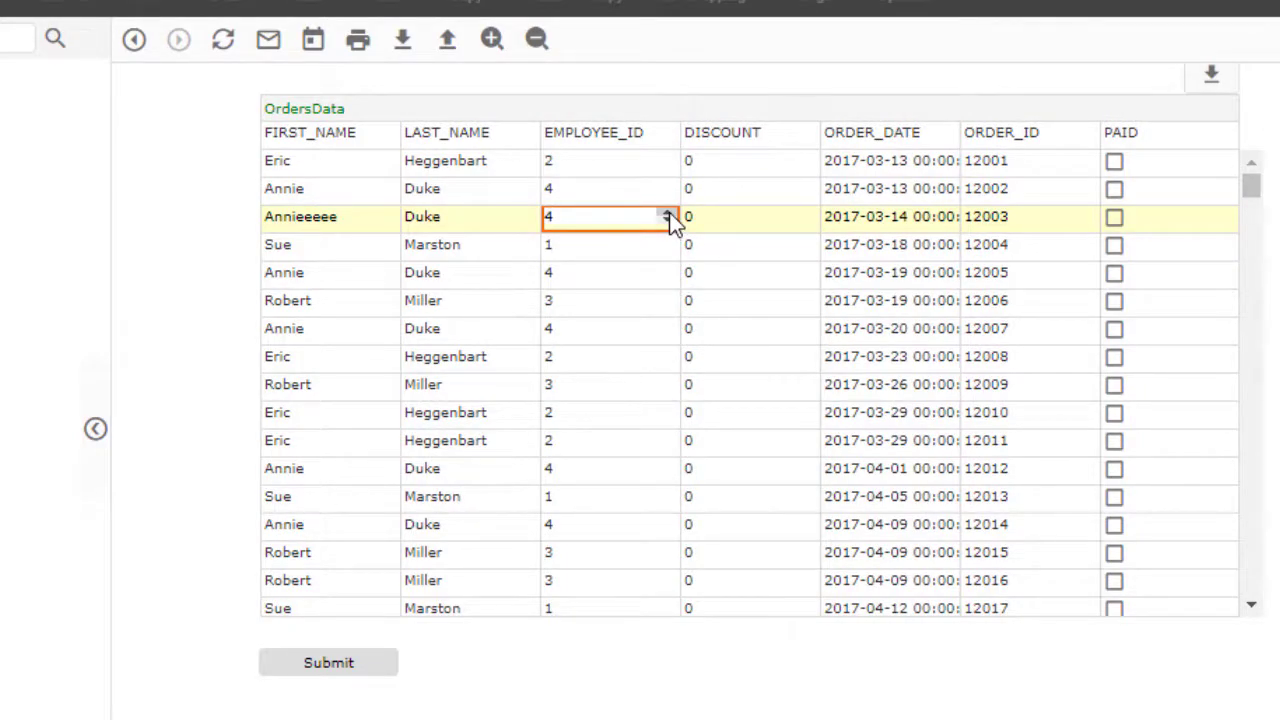
click(667, 221)
click(667, 221)
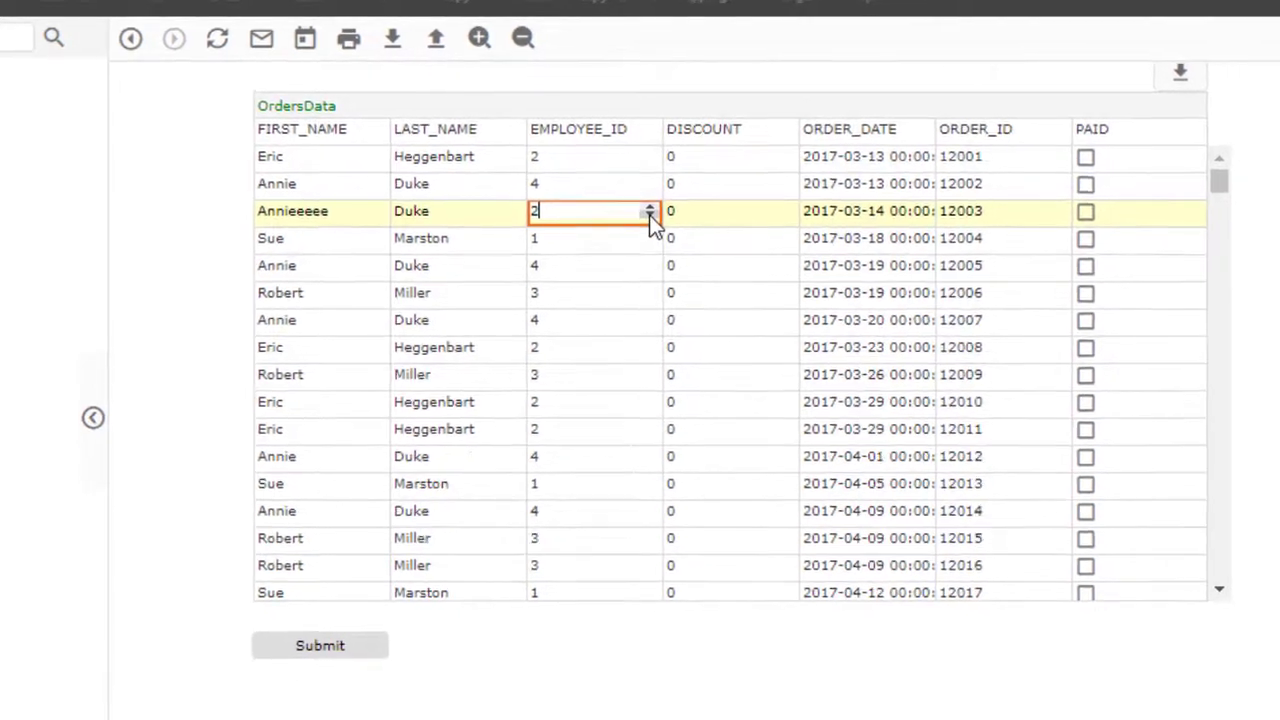
click(572, 190)
click(572, 190)
click(572, 190)
click(563, 216)
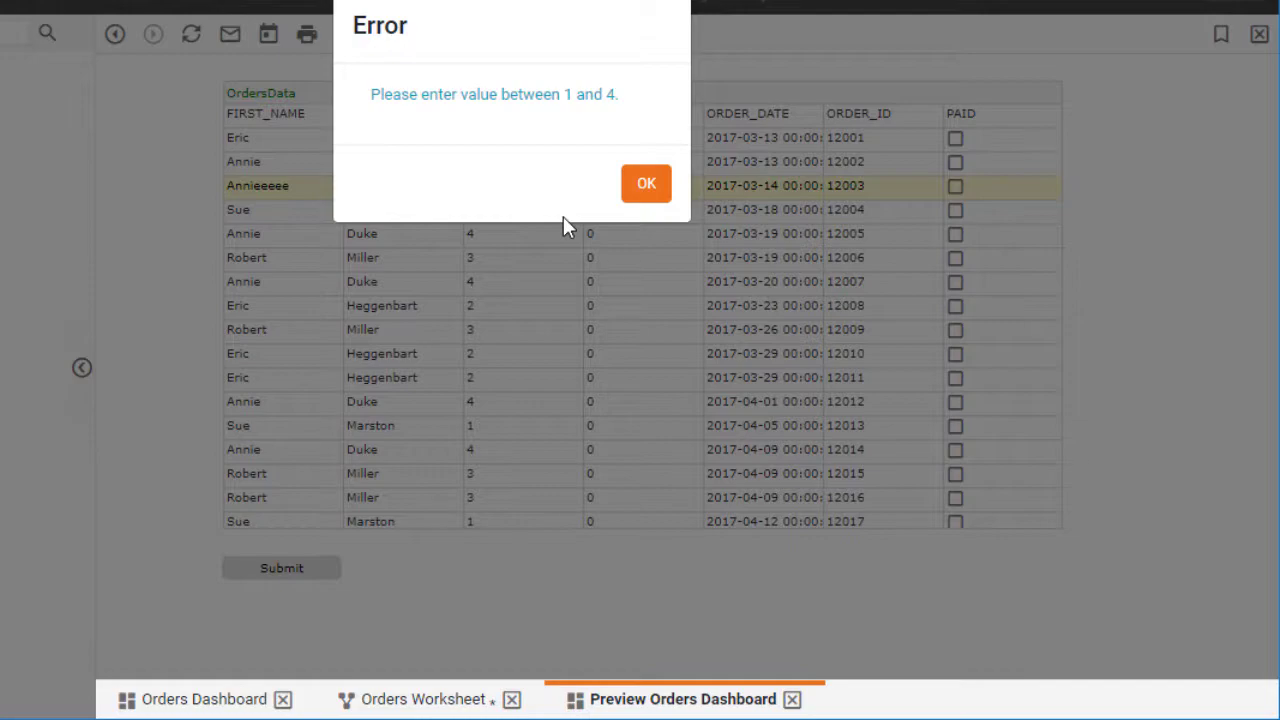
click(642, 198)
Try to set the third row's DISCOUNT to 2 and dismiss the range error.
click(626, 196)
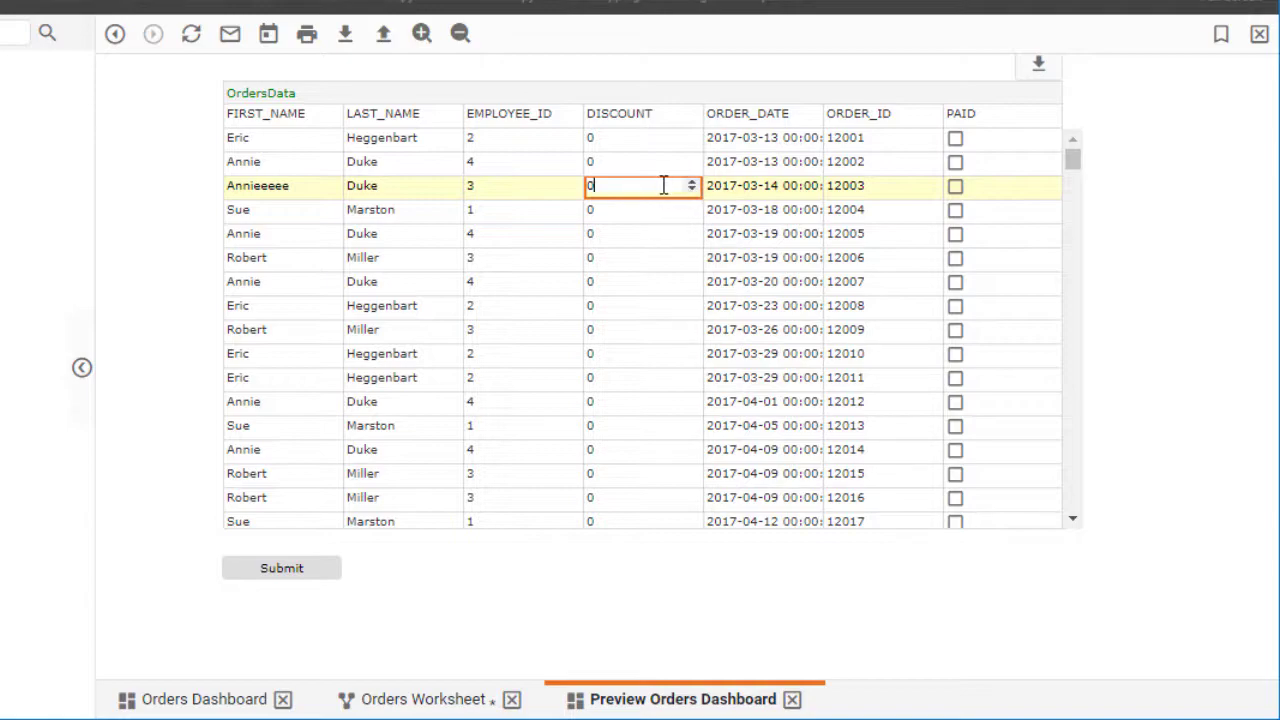
key(BackSpace)
text(2)
key(Return)
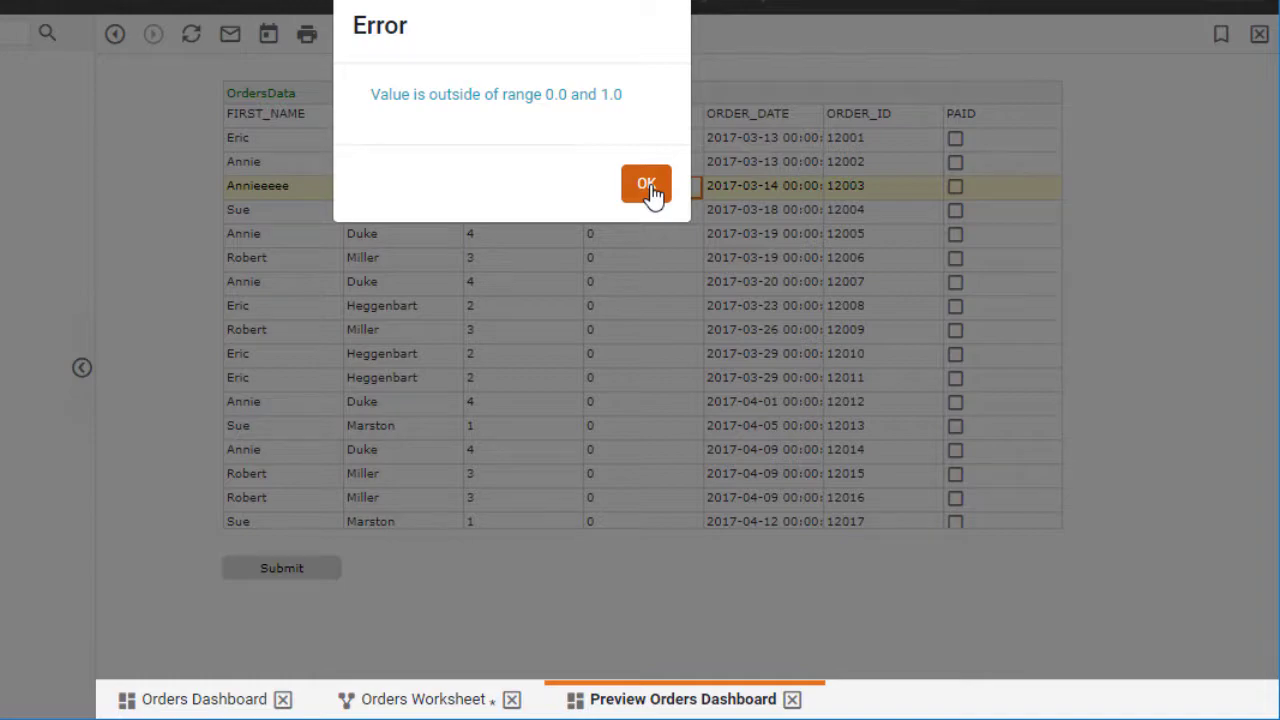
click(651, 191)
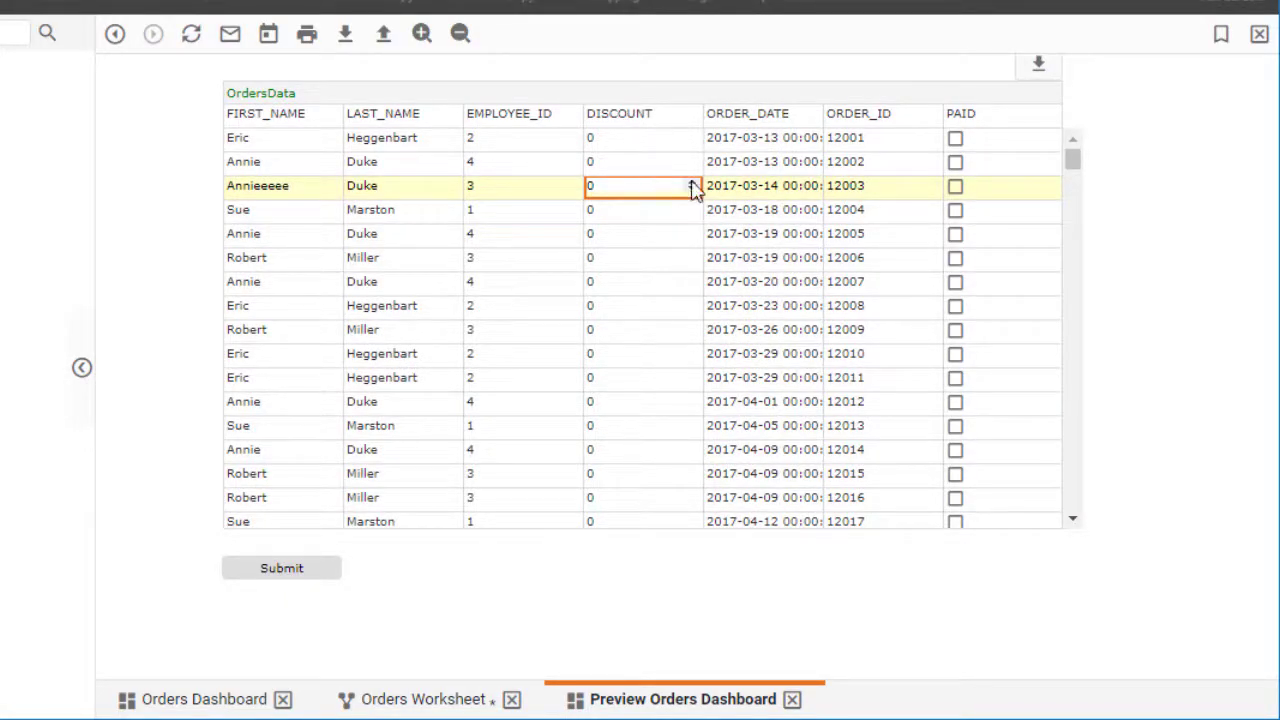
Try to set the third row's ORDER_DATE to 10 November 2000 using the calendar, and dismiss the error.
click(763, 191)
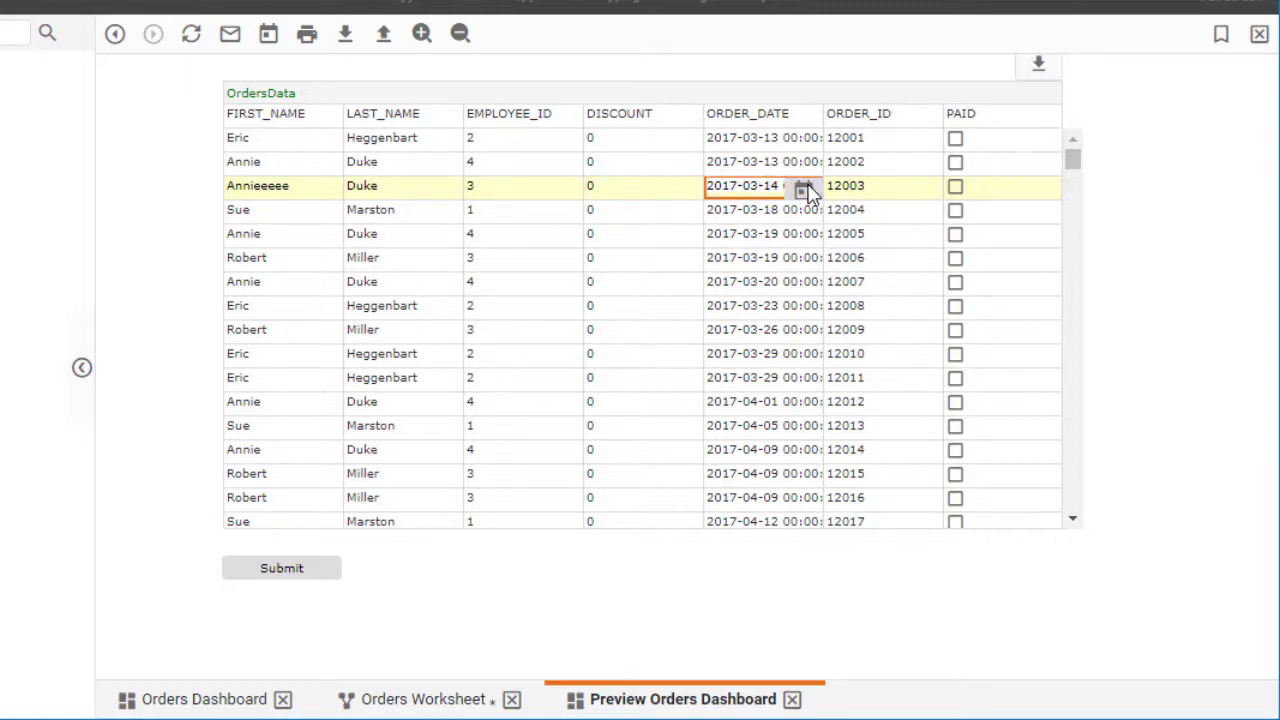
click(803, 190)
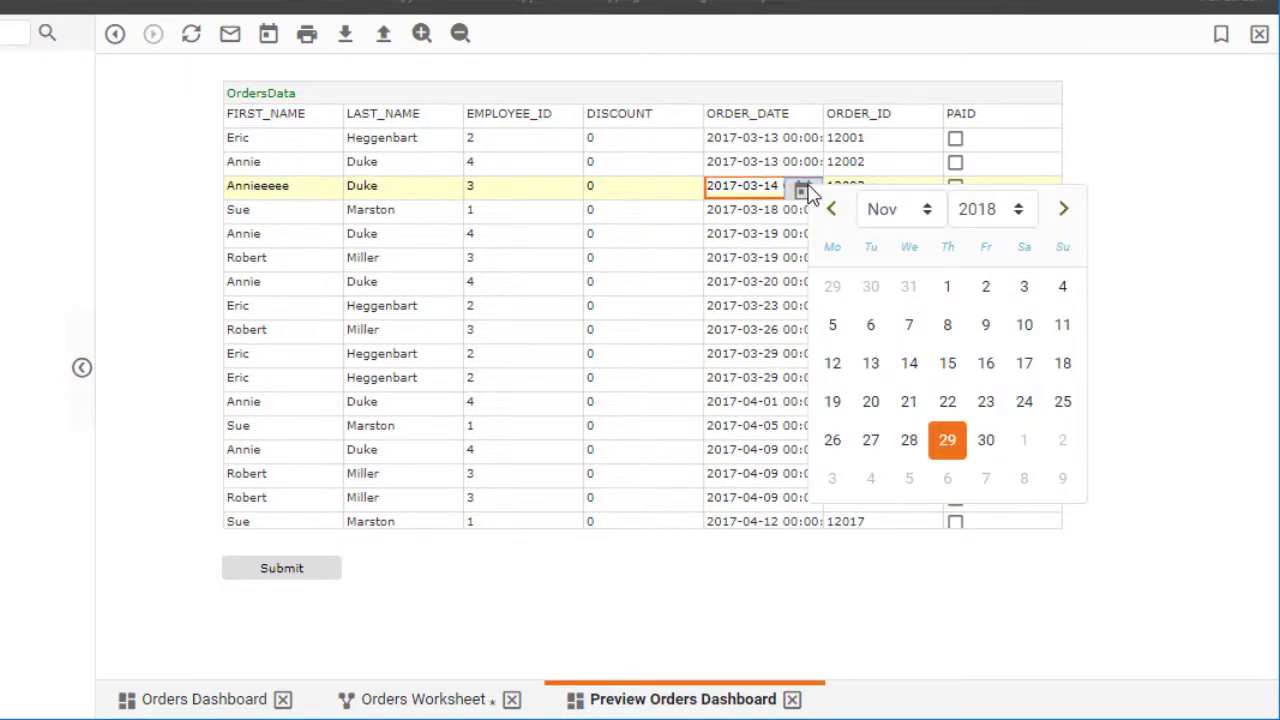
click(1017, 210)
click(993, 252)
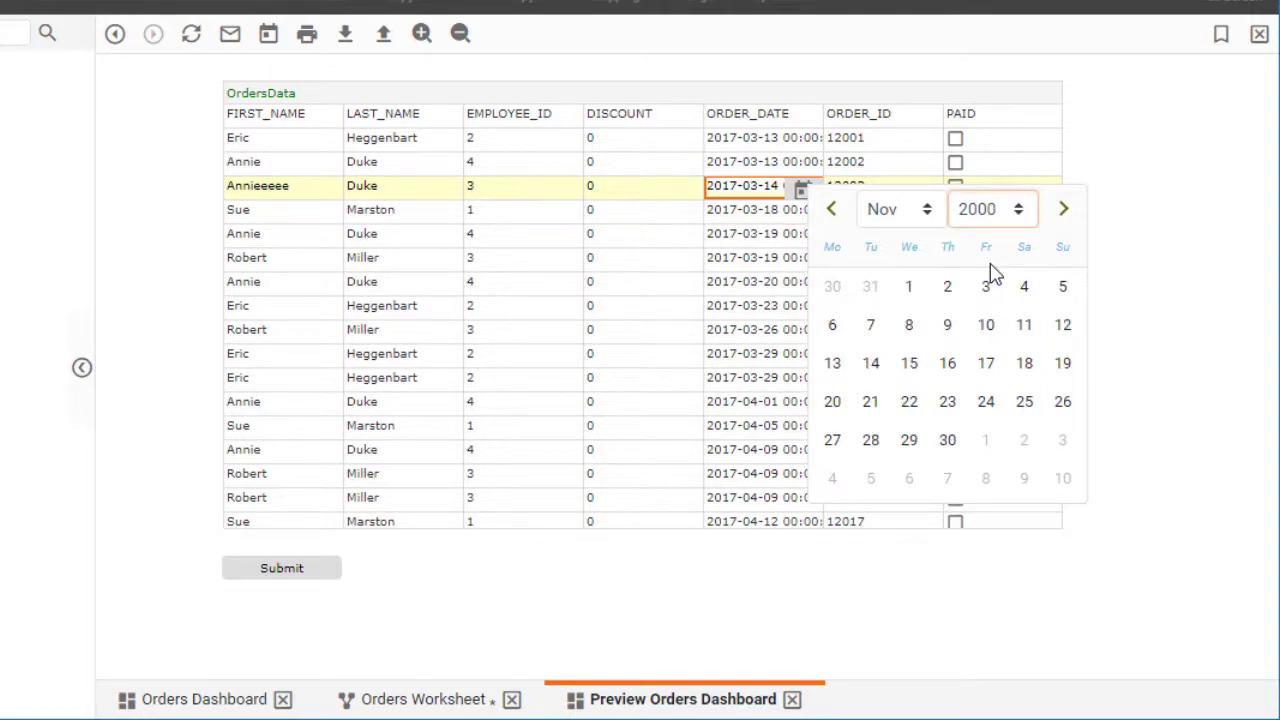
click(991, 326)
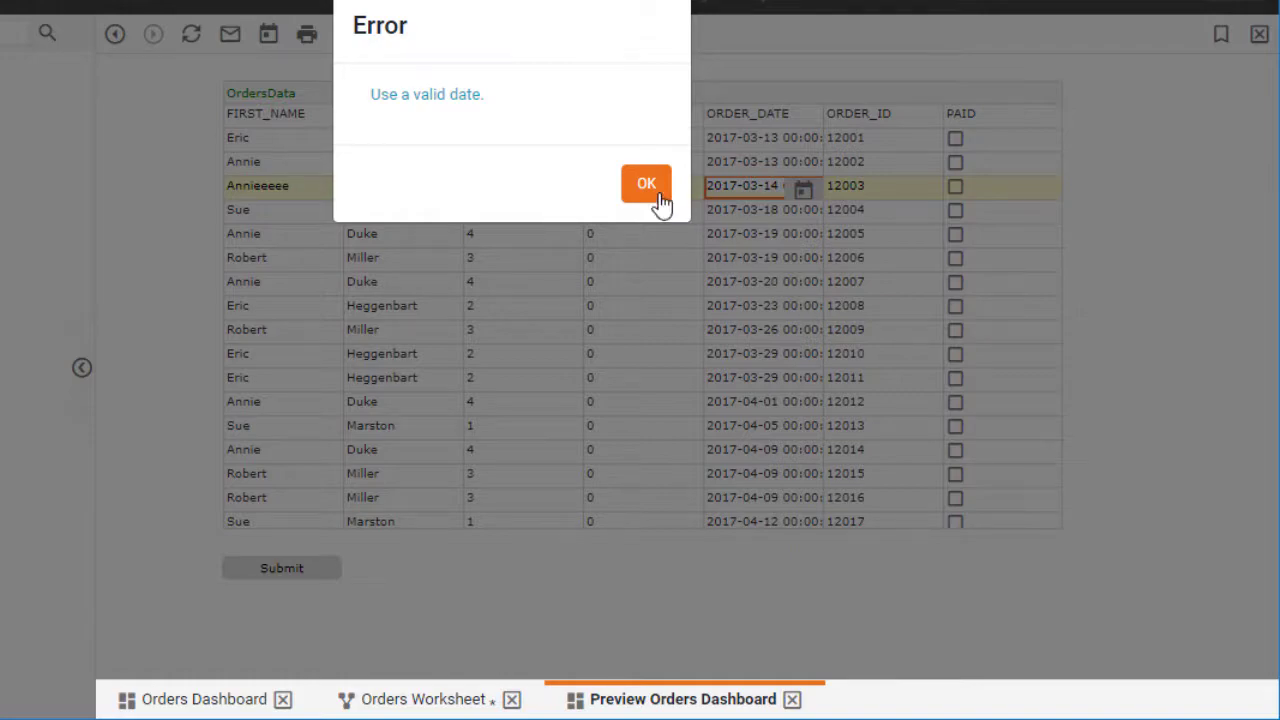
click(646, 184)
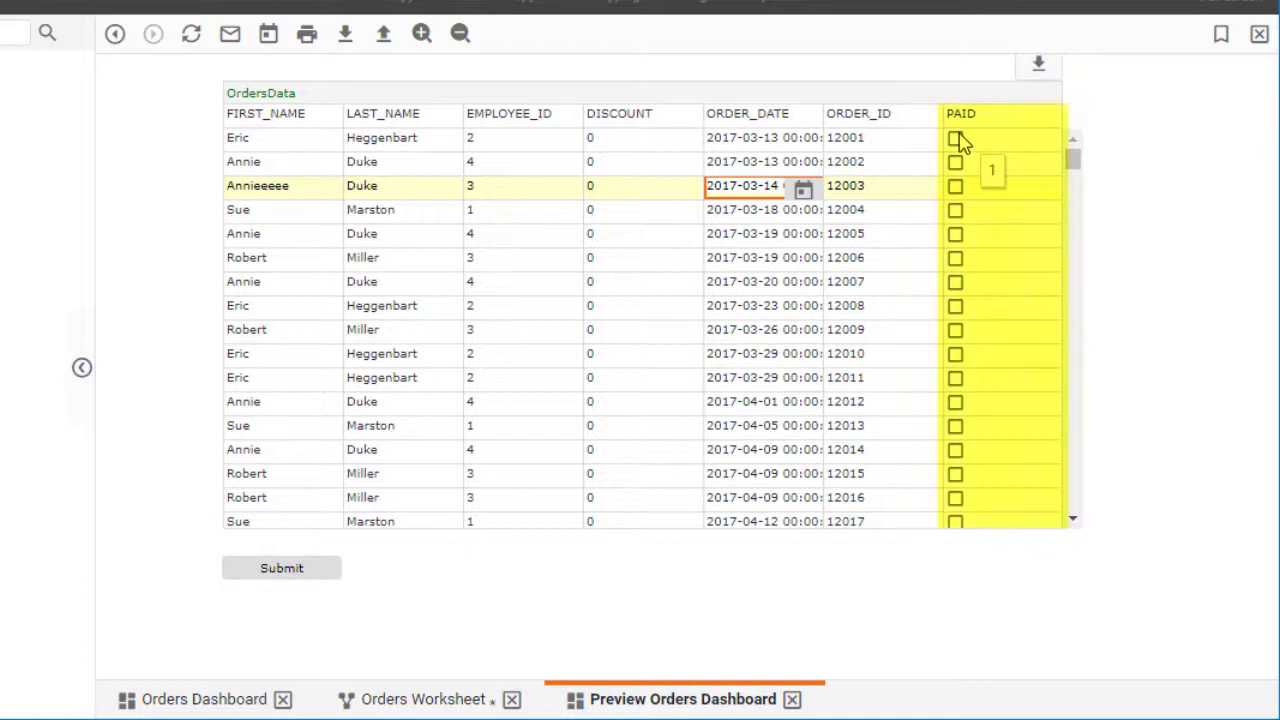
Mark the orders in the fifth and ninth rows as PAID.
click(956, 238)
click(956, 238)
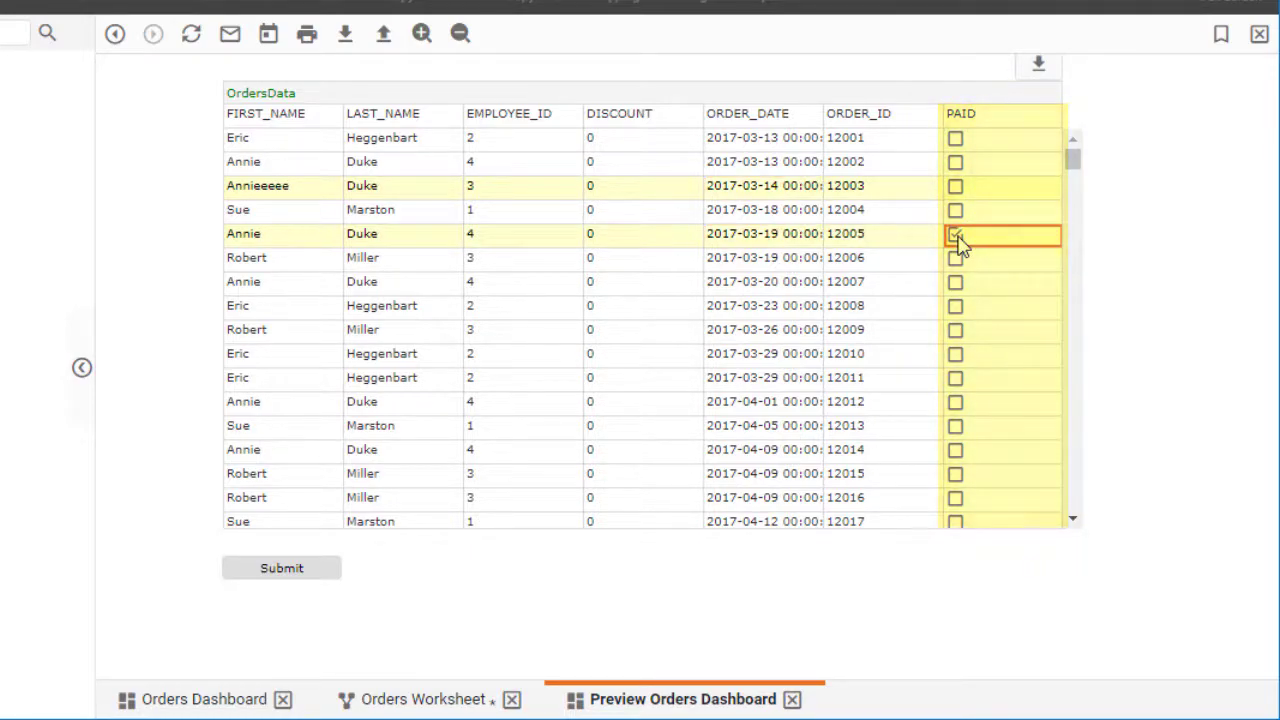
click(957, 334)
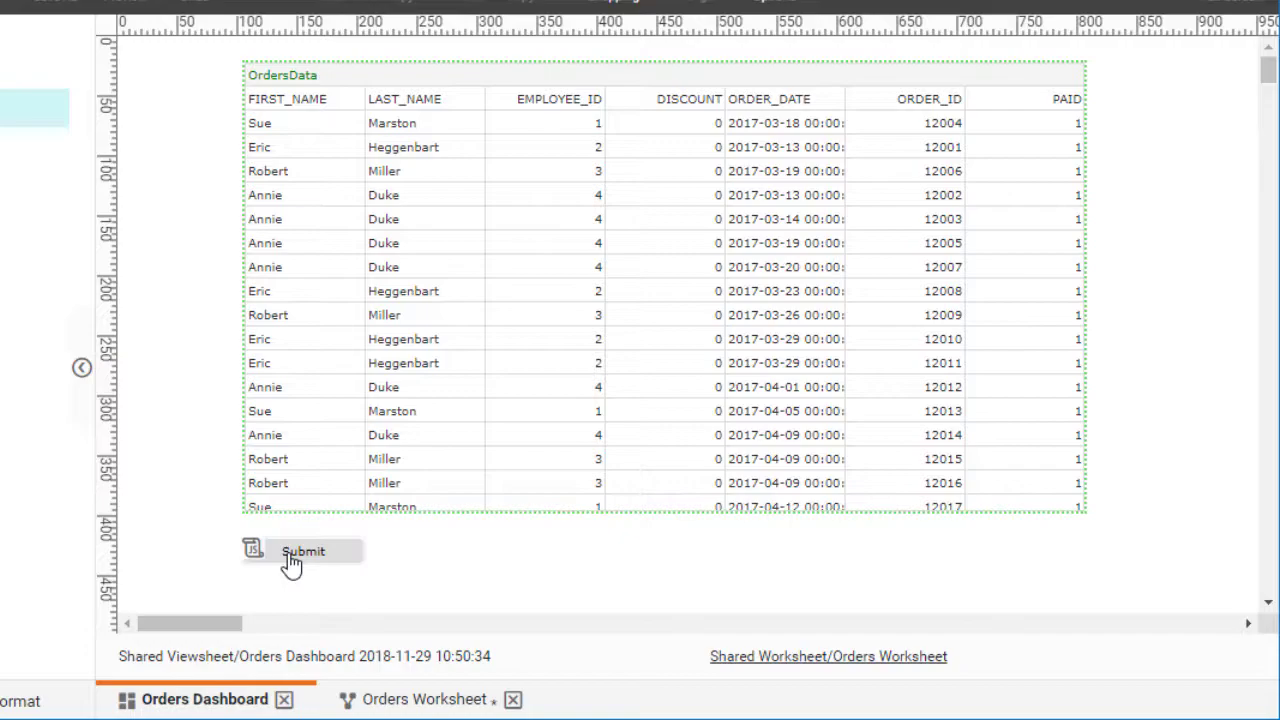
Review the Submit button's onClick script as far as the deleted-rows section and cancel its properties dialog.
click(291, 563)
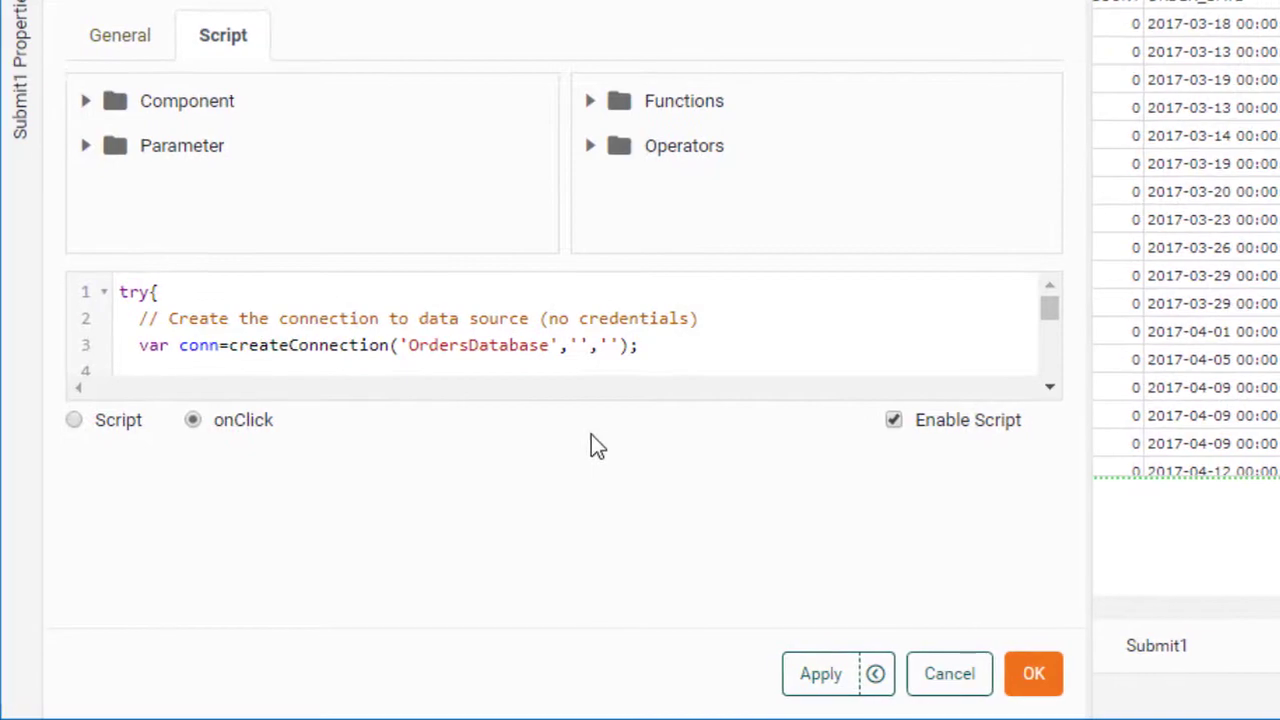
scroll(628, 330, down, 1)
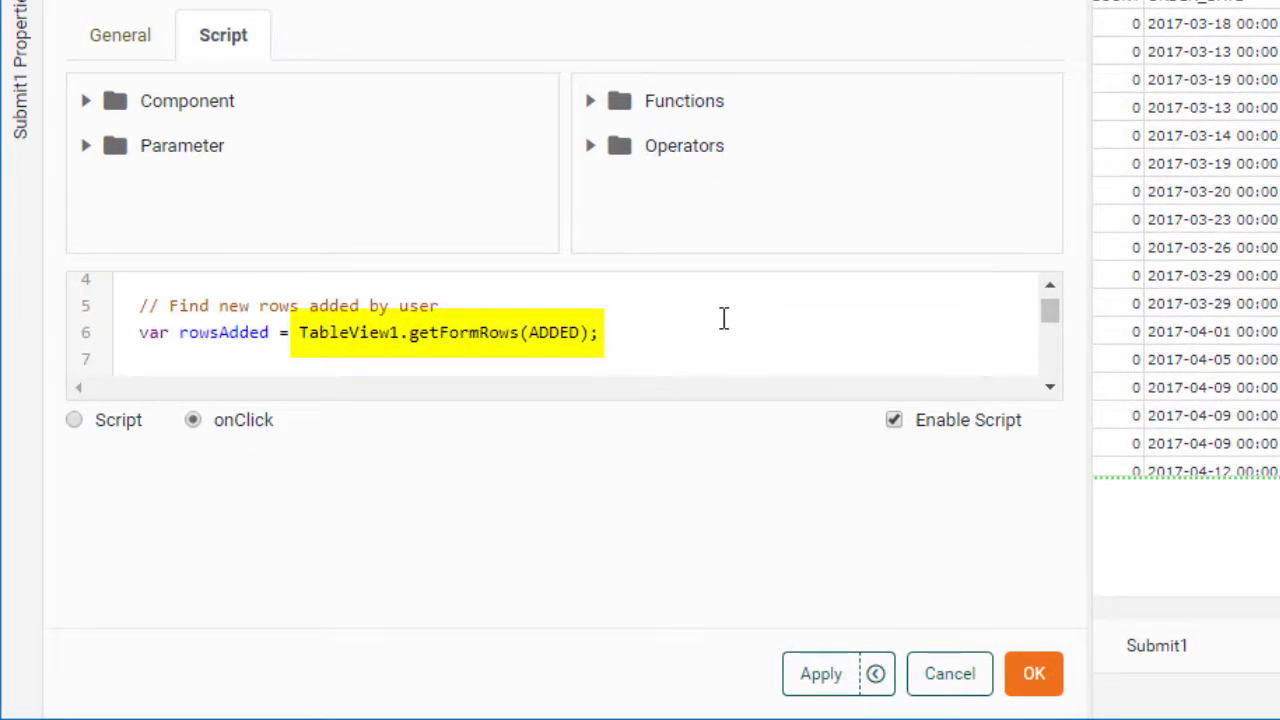
scroll(724, 318, down, 1)
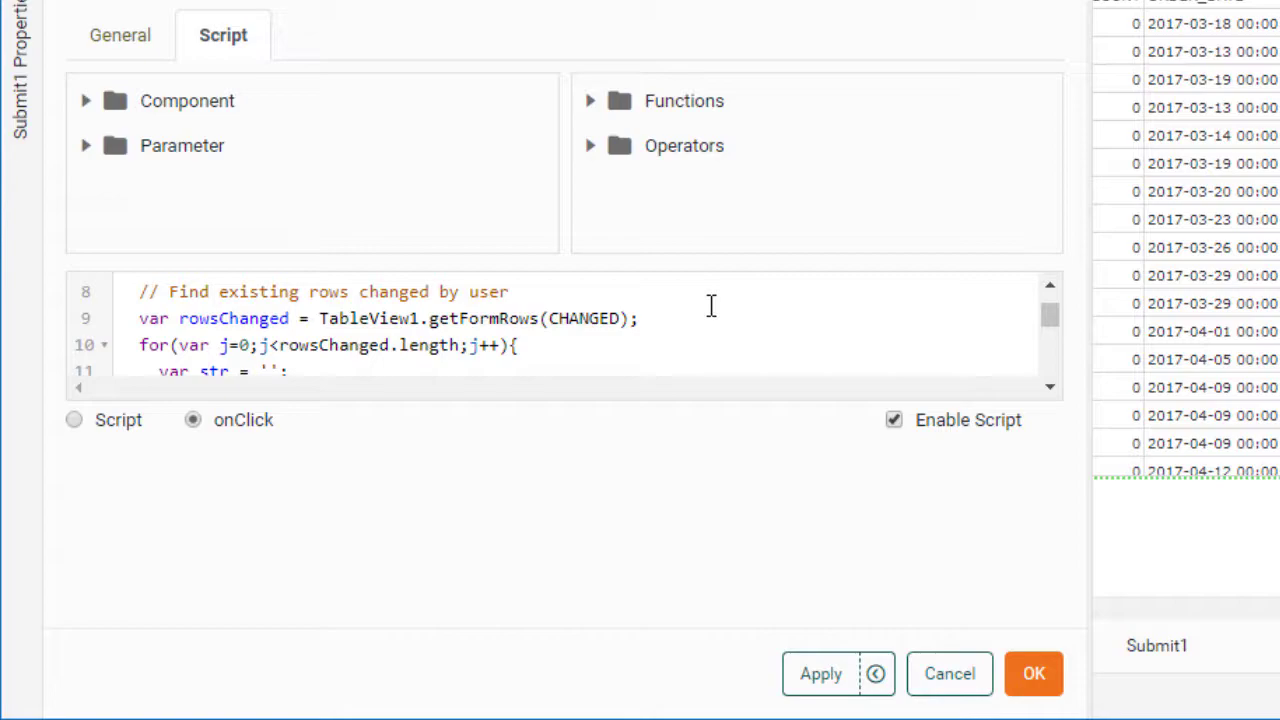
scroll(711, 305, down, 1)
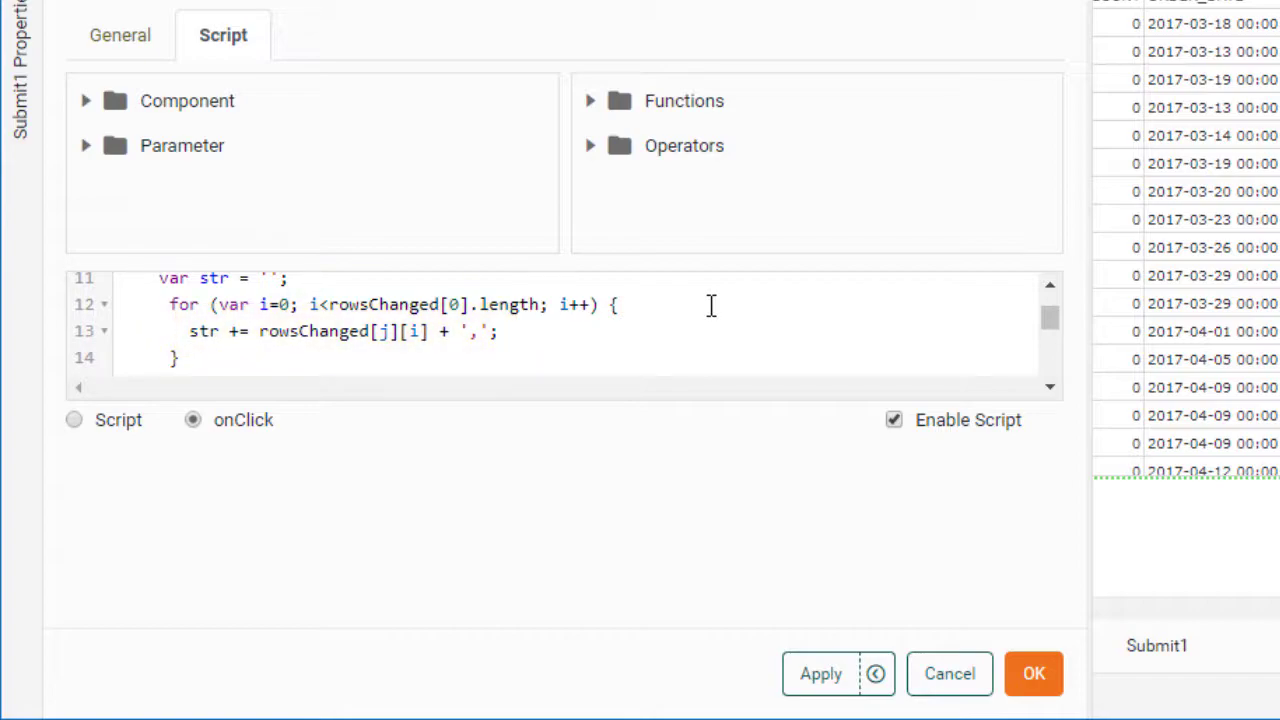
scroll(711, 305, down, 1)
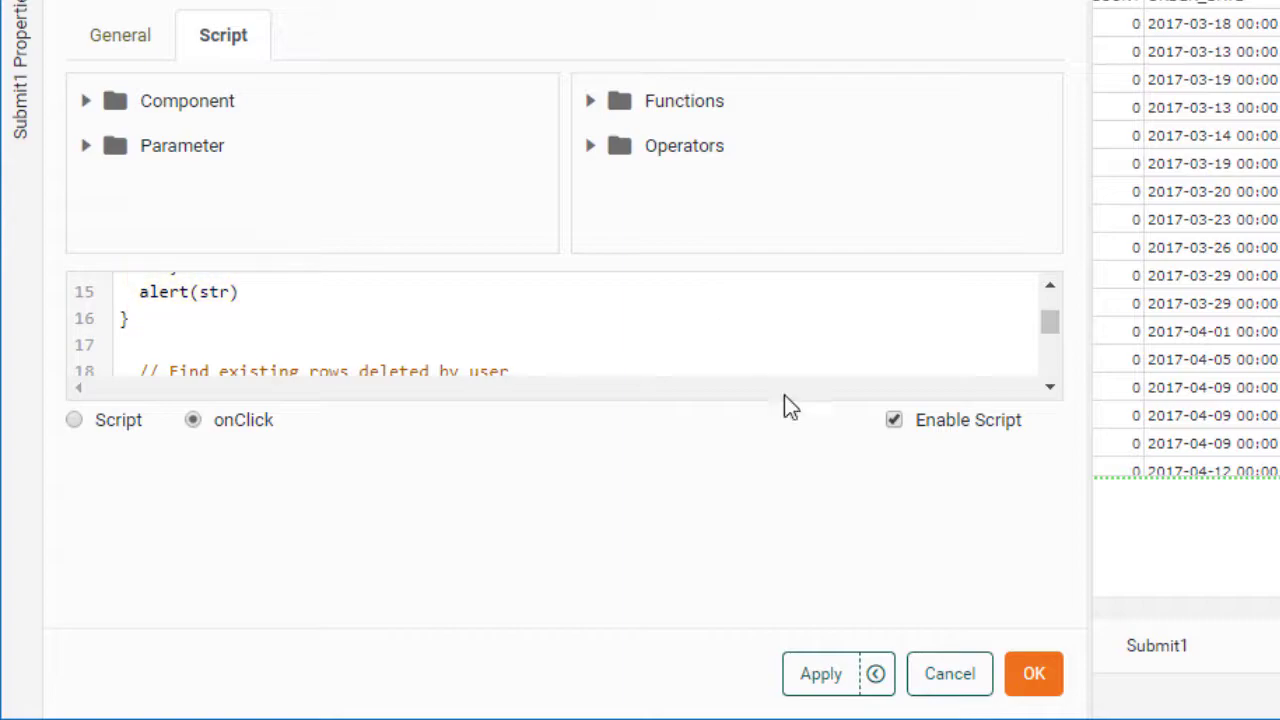
click(960, 674)
click(951, 560)
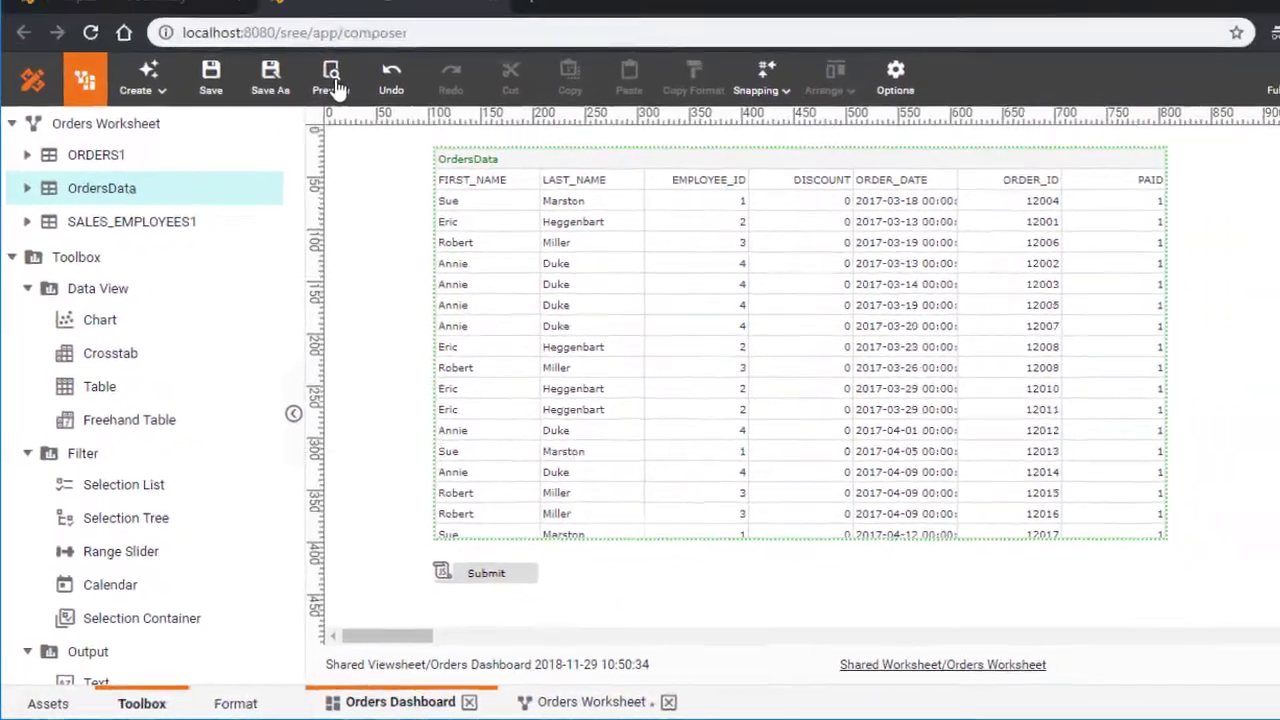
Preview the dashboard and append "o" to the FIRST_NAME value in the sixth row.
click(333, 78)
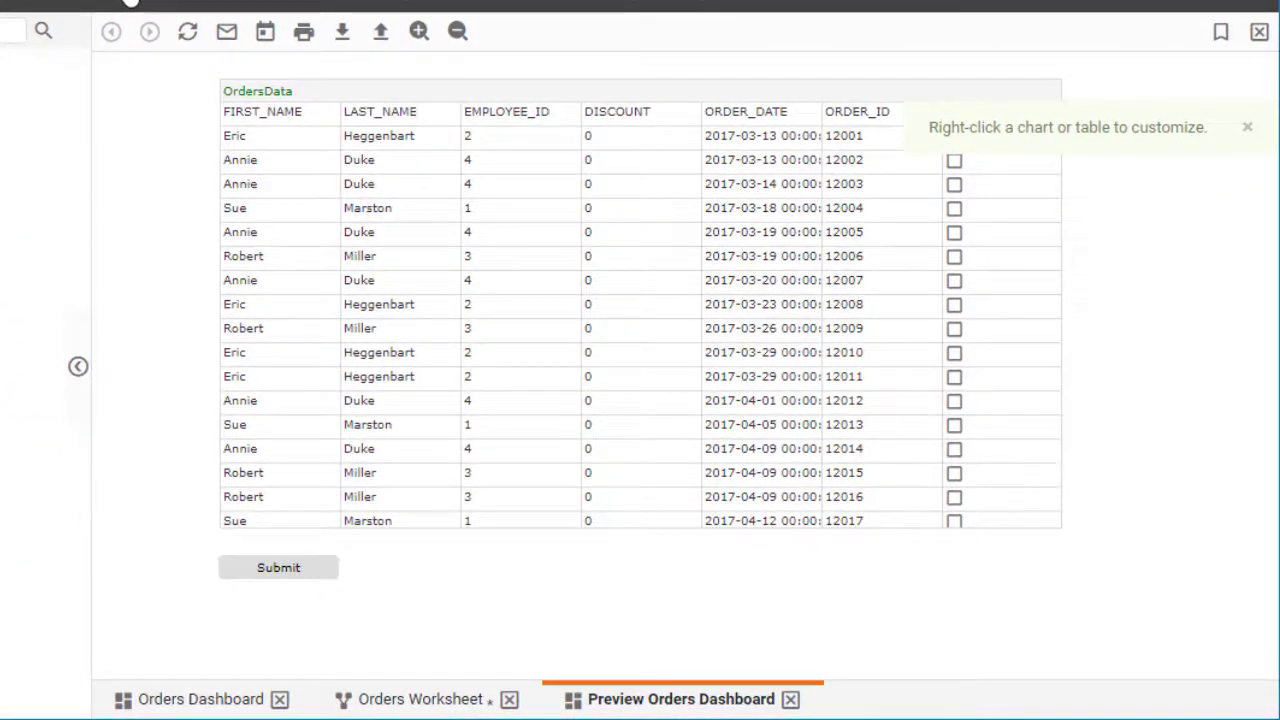
double_click(288, 266)
click(288, 258)
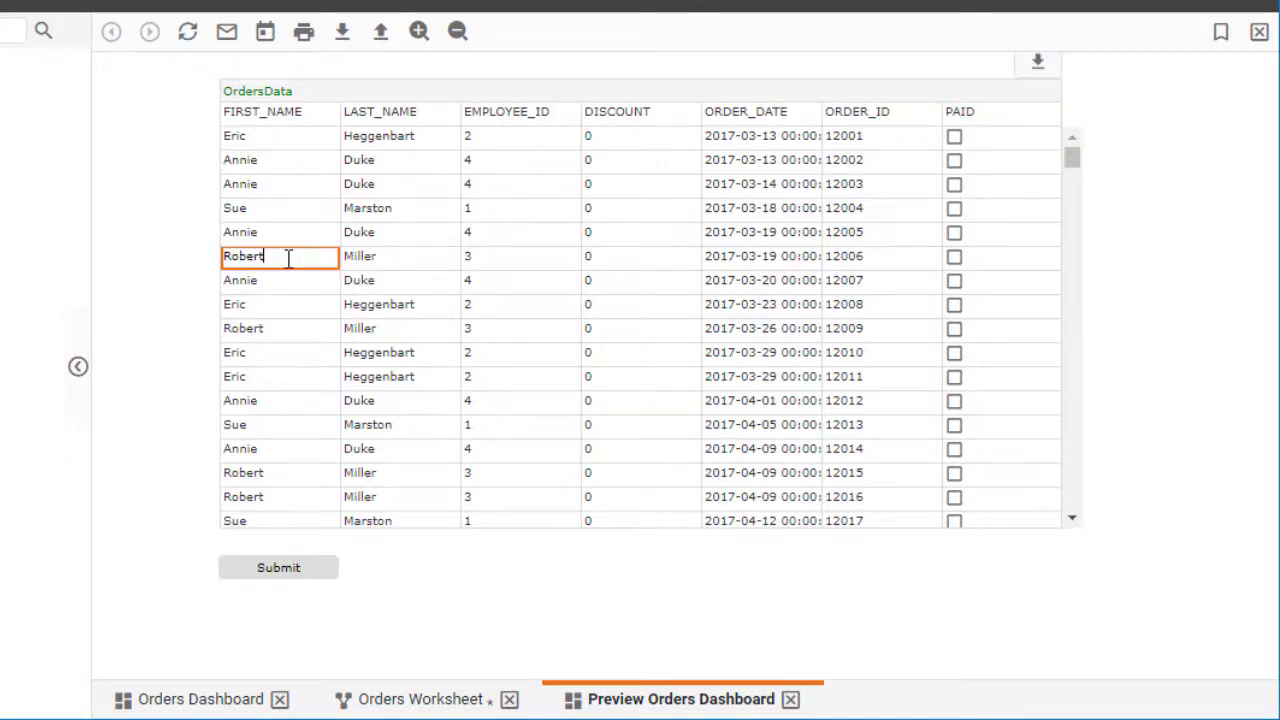
text(o)
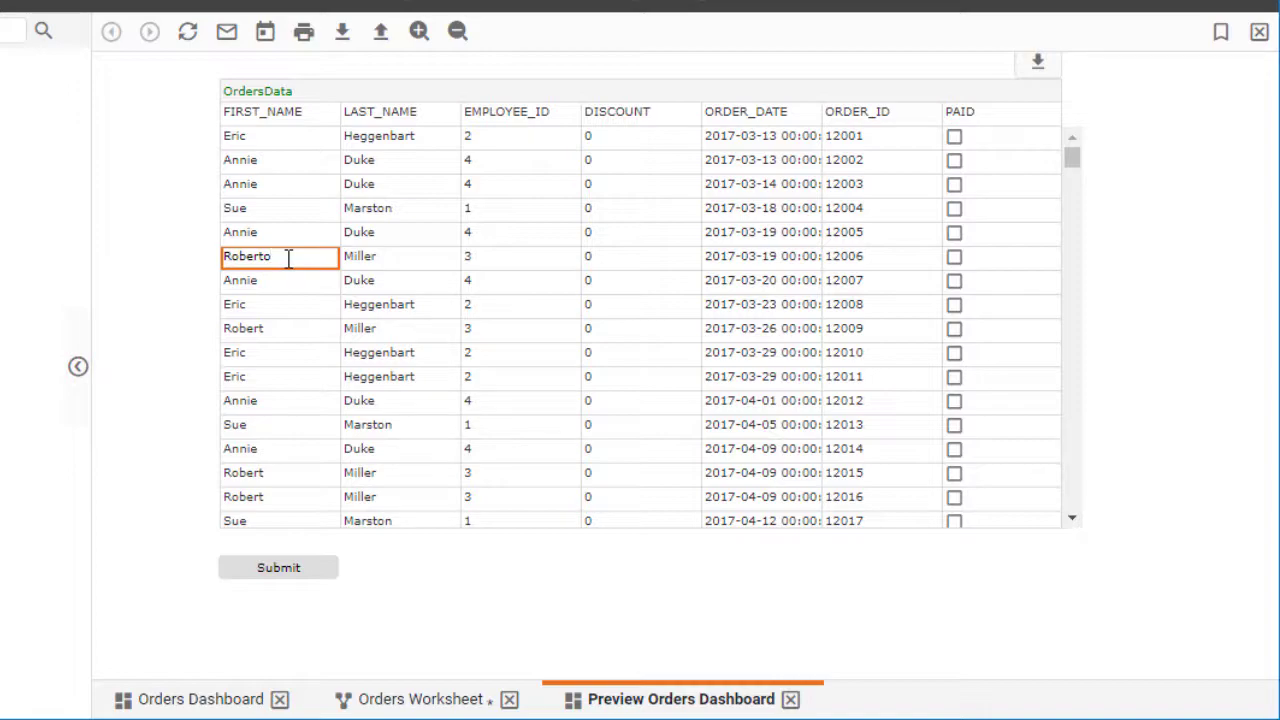
click(307, 286)
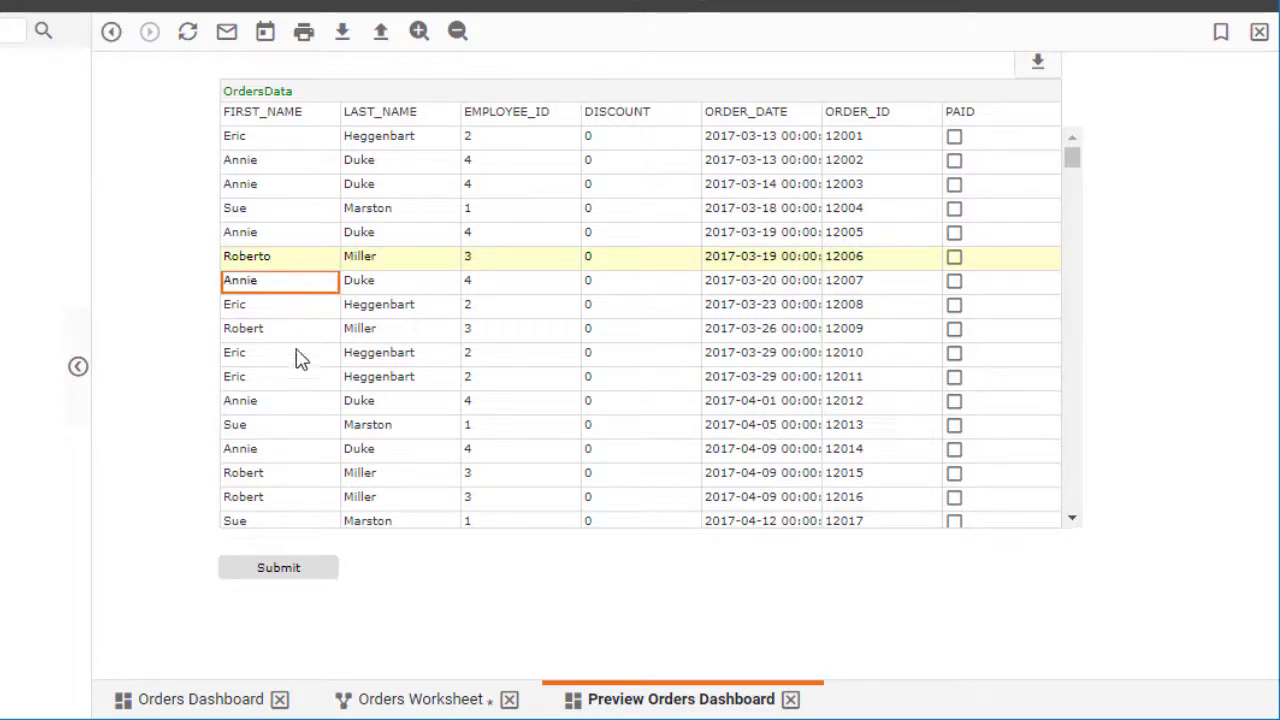
Replace the final "ie" with "ette" in the twelfth row's FIRST_NAME, submit the form and dismiss the Info message.
click(272, 403)
click(275, 402)
key(BackSpace)
key(BackSpace)
text(tt)
key(BackSpace)
key(BackSpace)
text(ette)
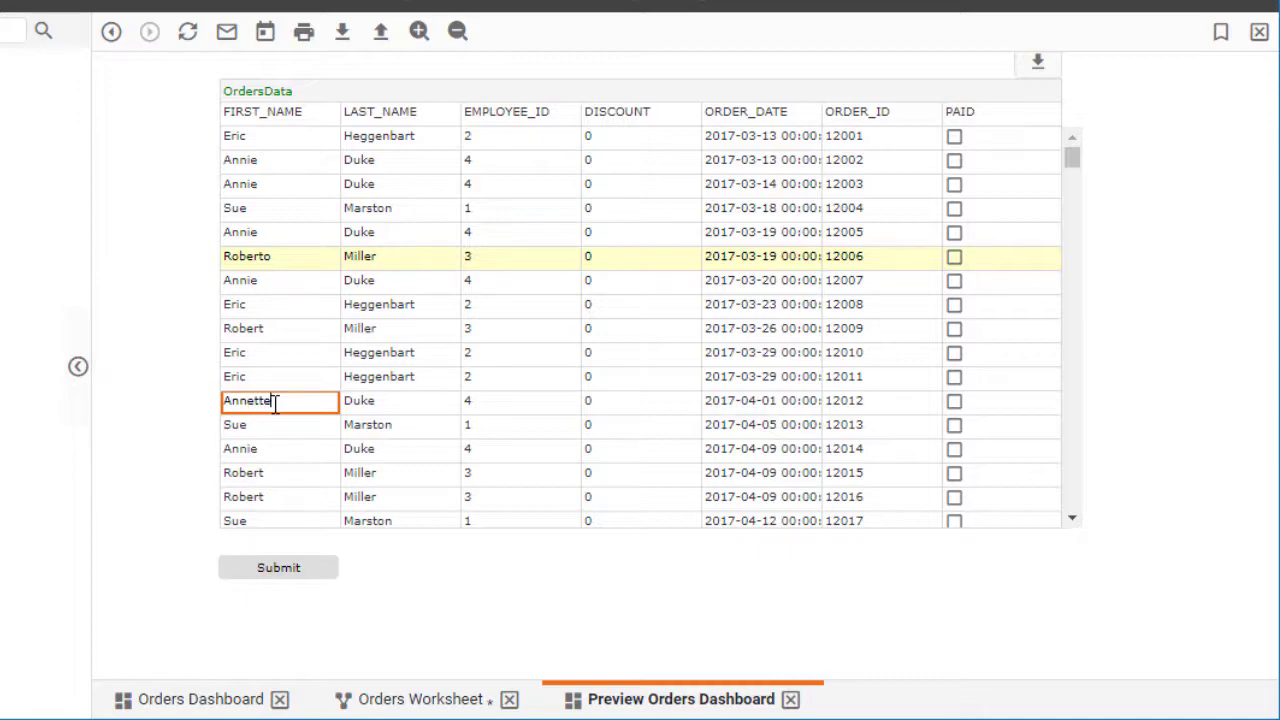
click(320, 453)
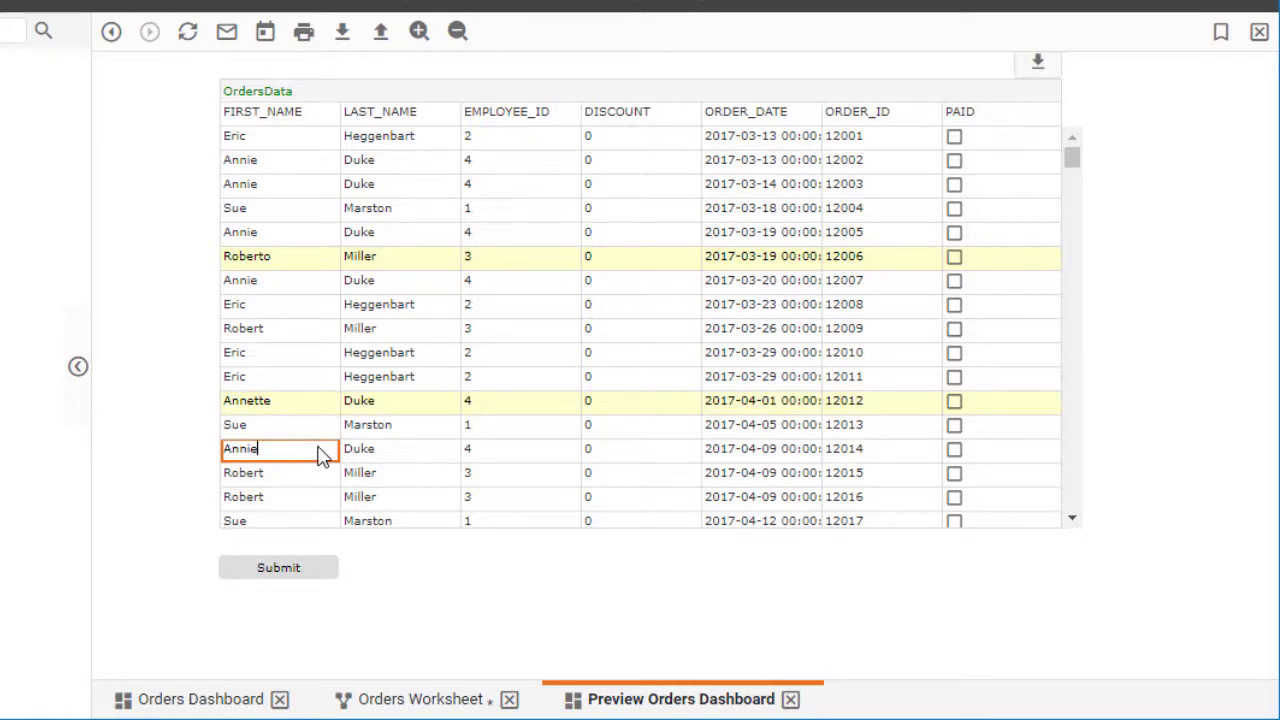
click(279, 568)
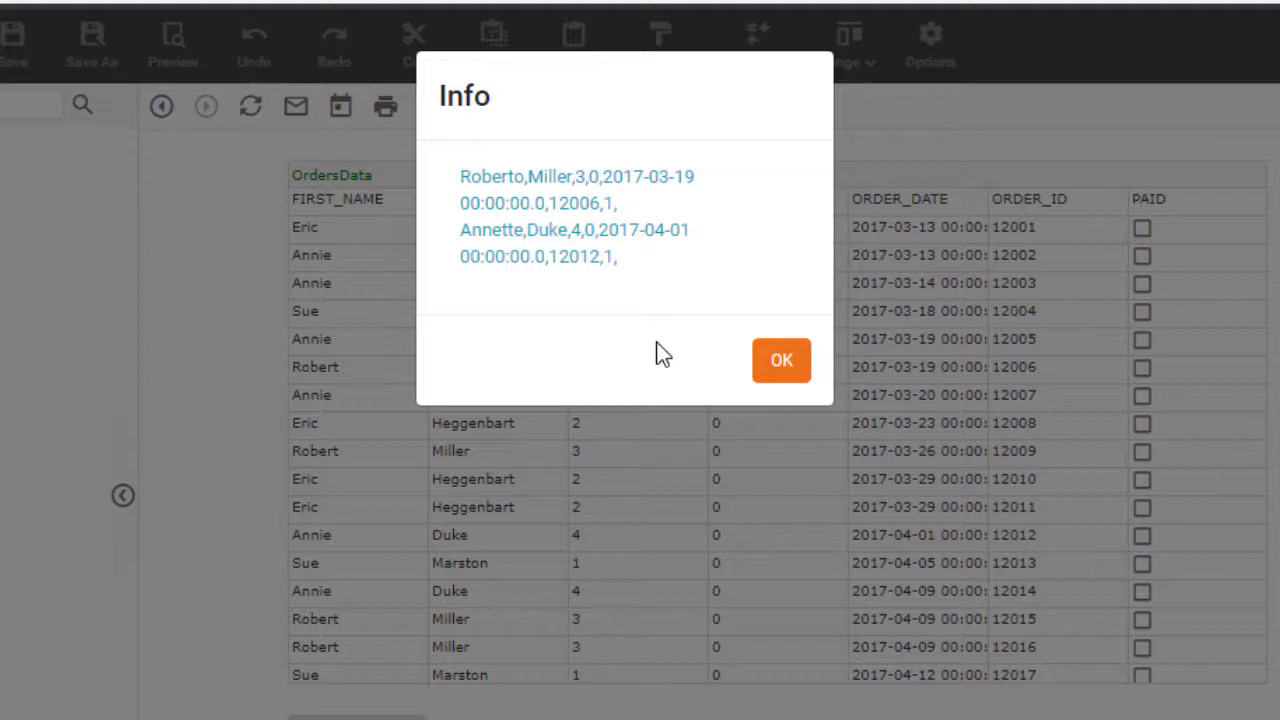
click(770, 370)
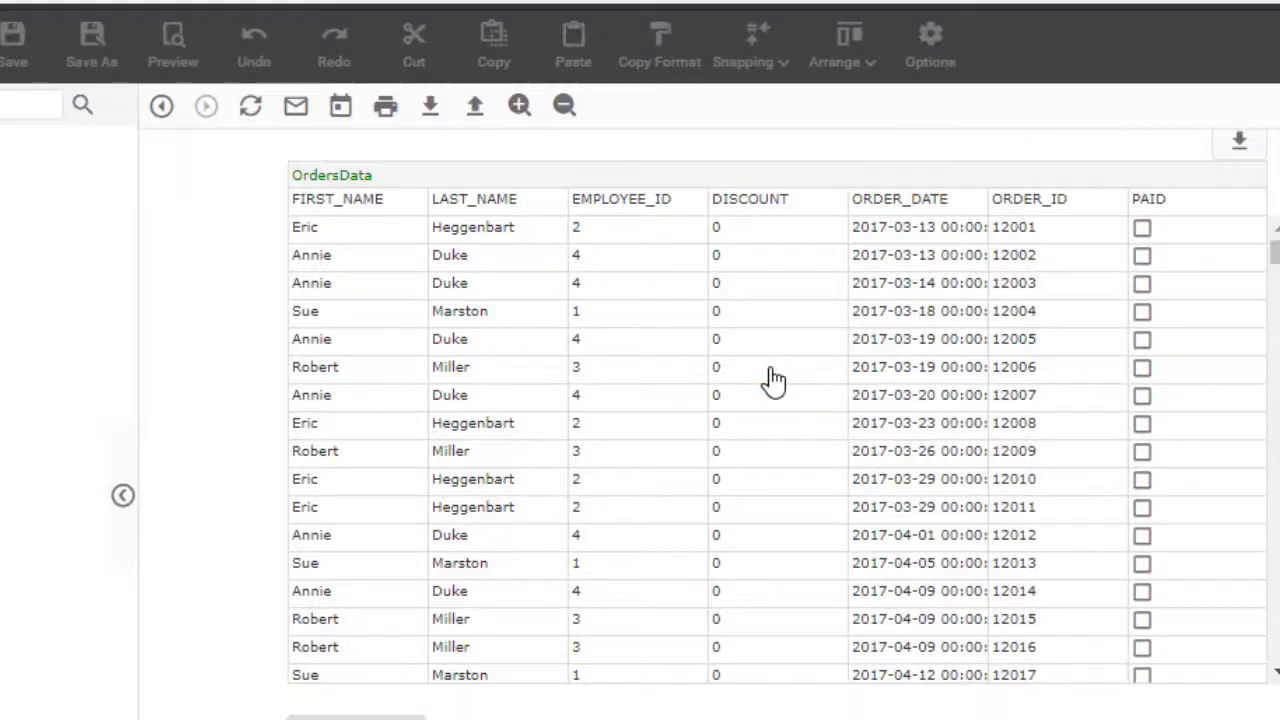